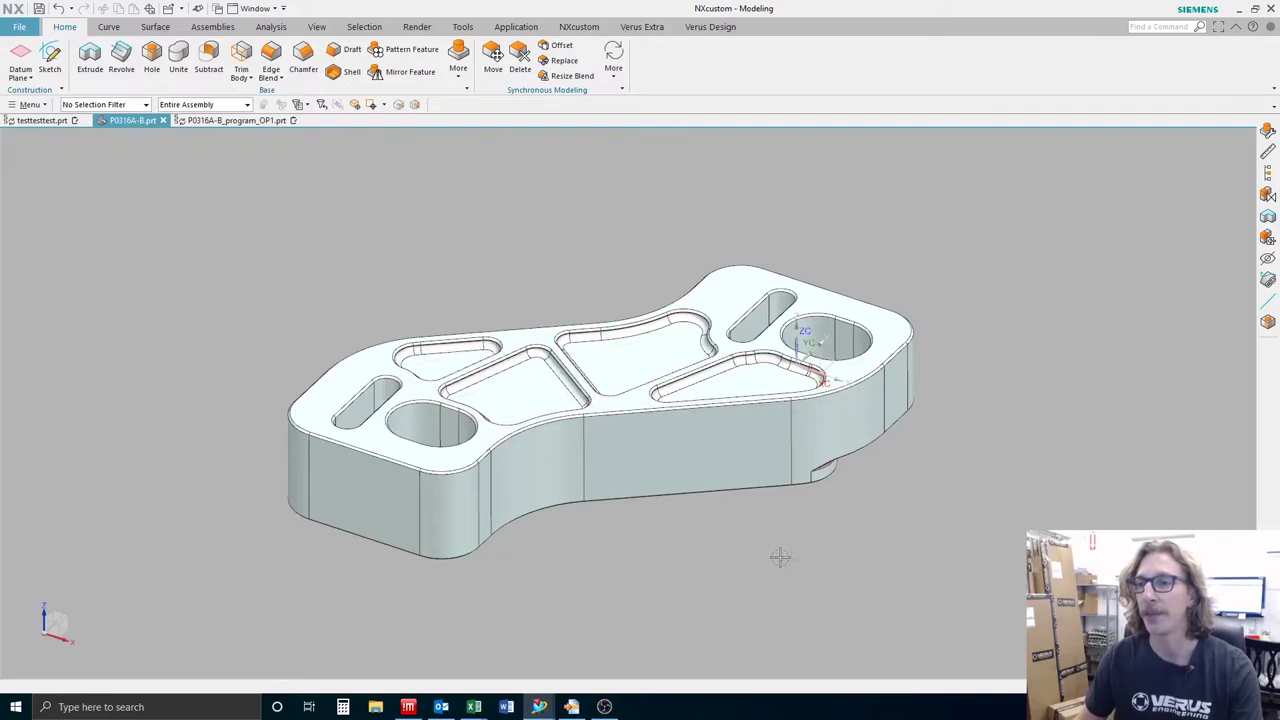
Step: Examine the P0316A-B part, switch to P0316A-B_program_OP1, and inspect its two-vise machining setup
middle_drag(780, 557, 506, 410)
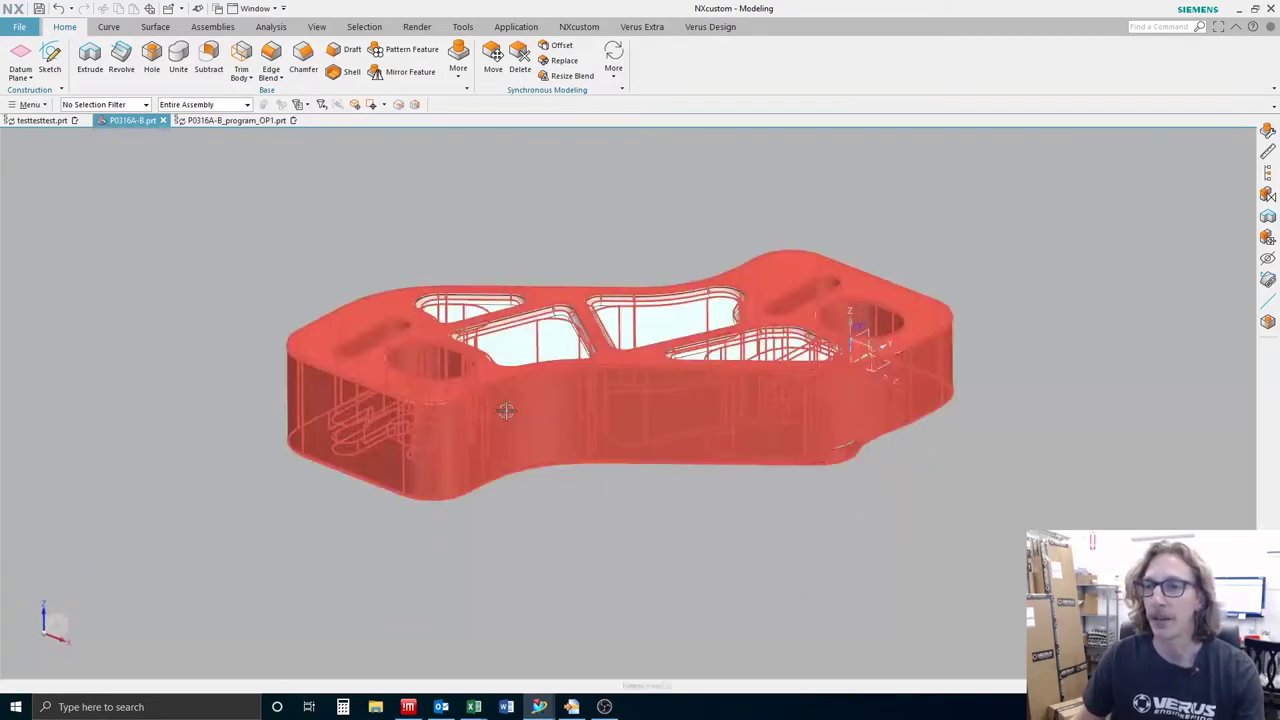
scroll(621, 571, down, 3)
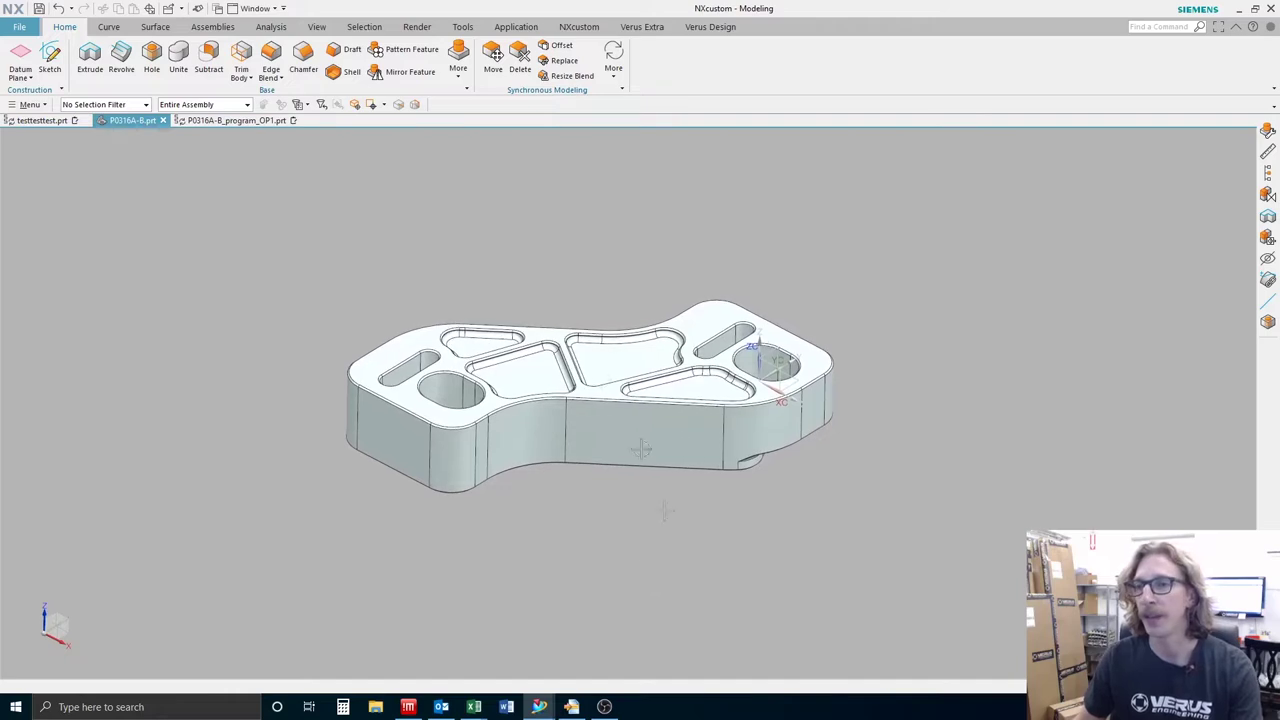
click(221, 120)
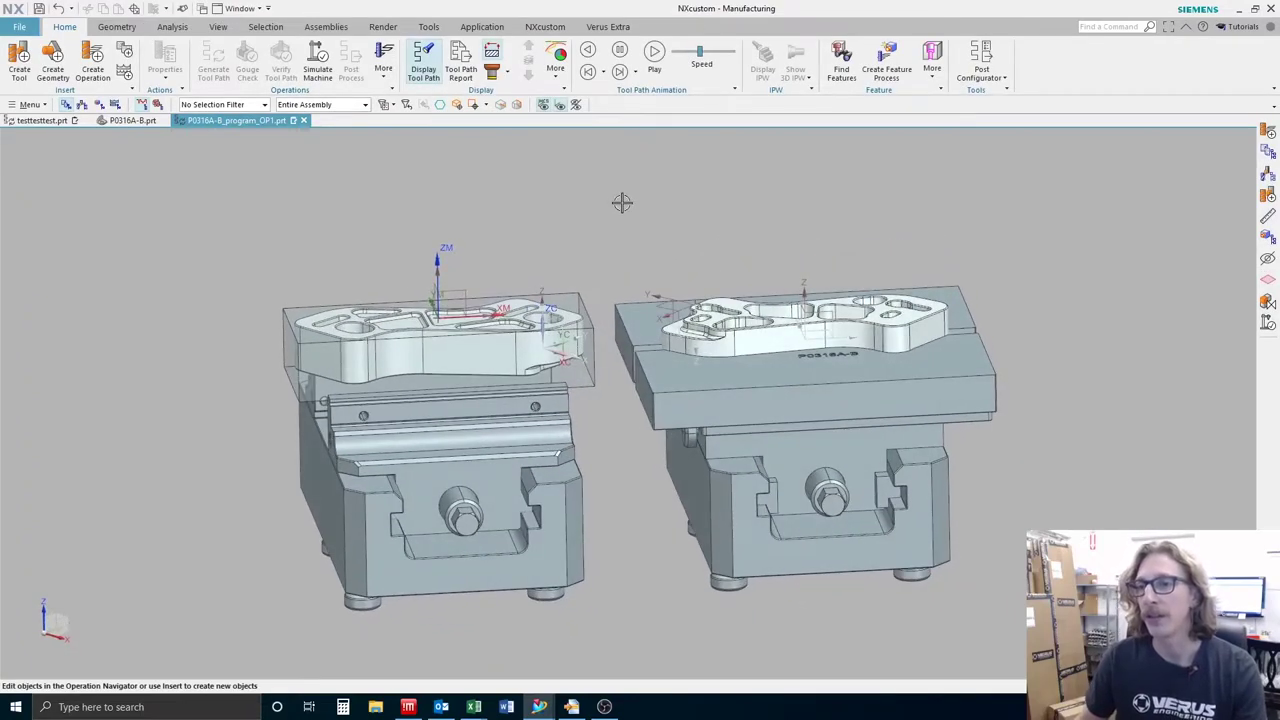
middle_drag(620, 203, 628, 244)
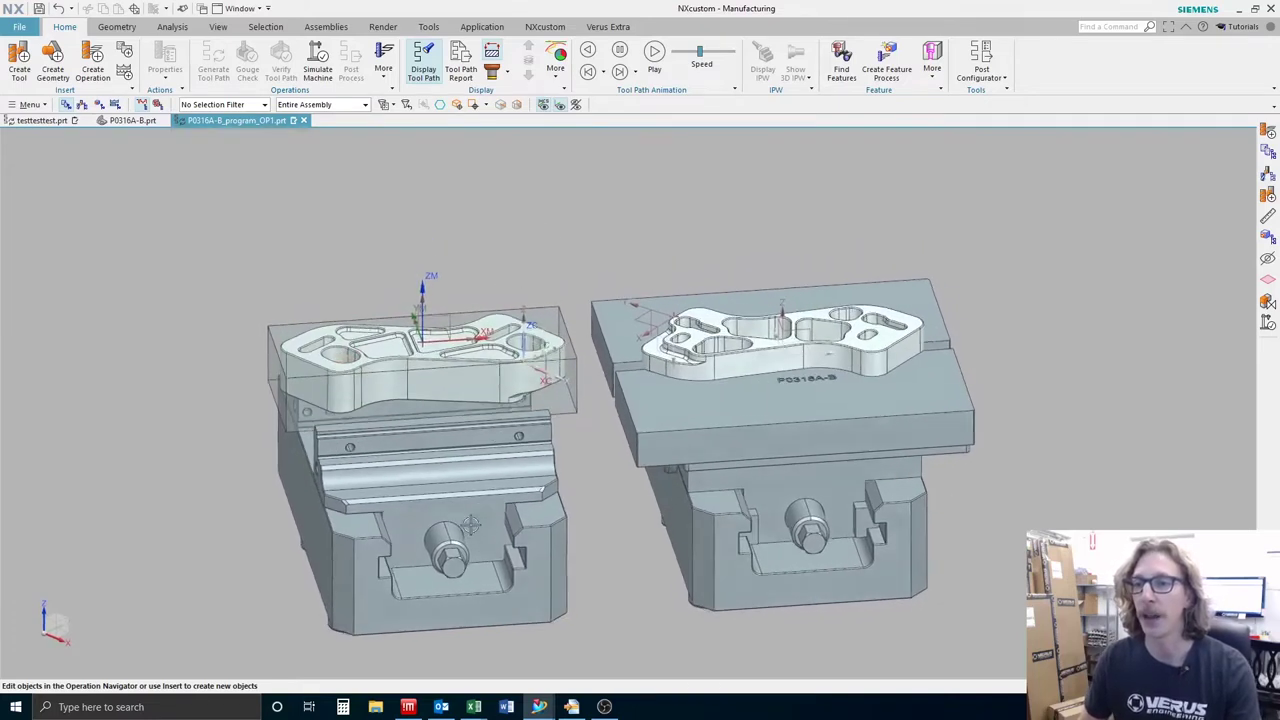
middle_drag(462, 430, 477, 460)
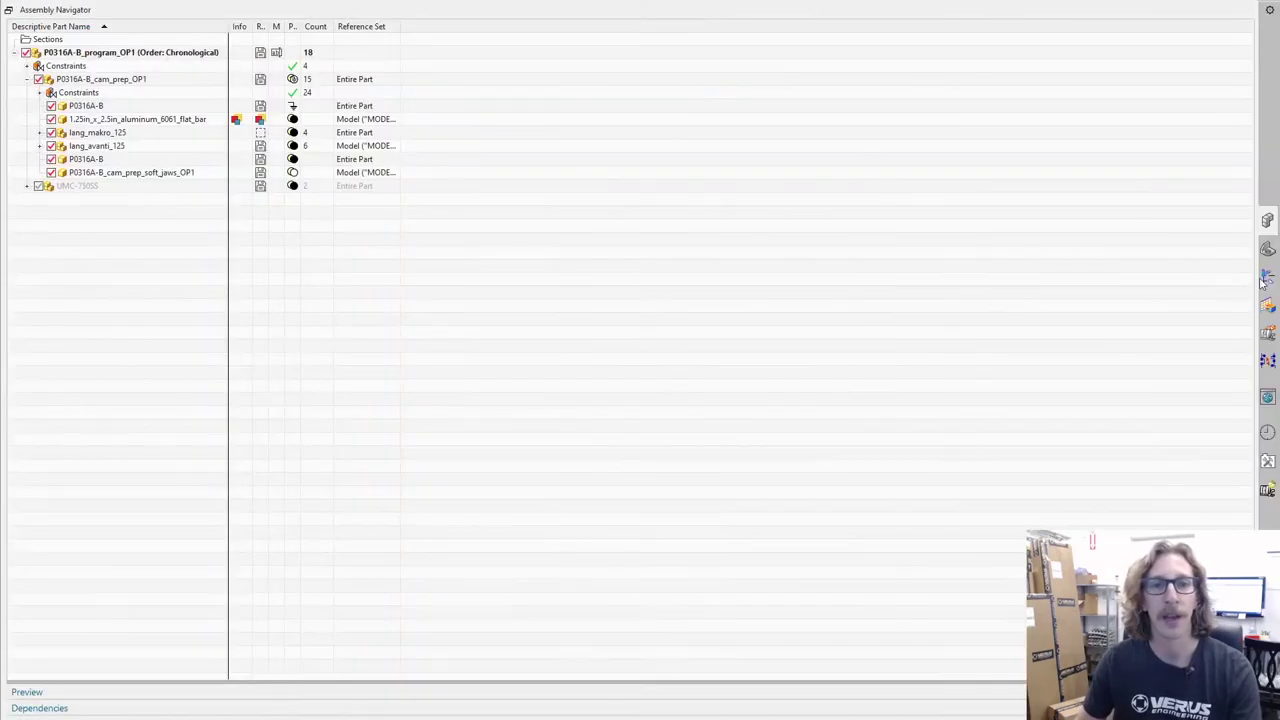
Step: Show the machining operations in program order, docked beside the 3D model and wide enough for the full operation names
click(1268, 281)
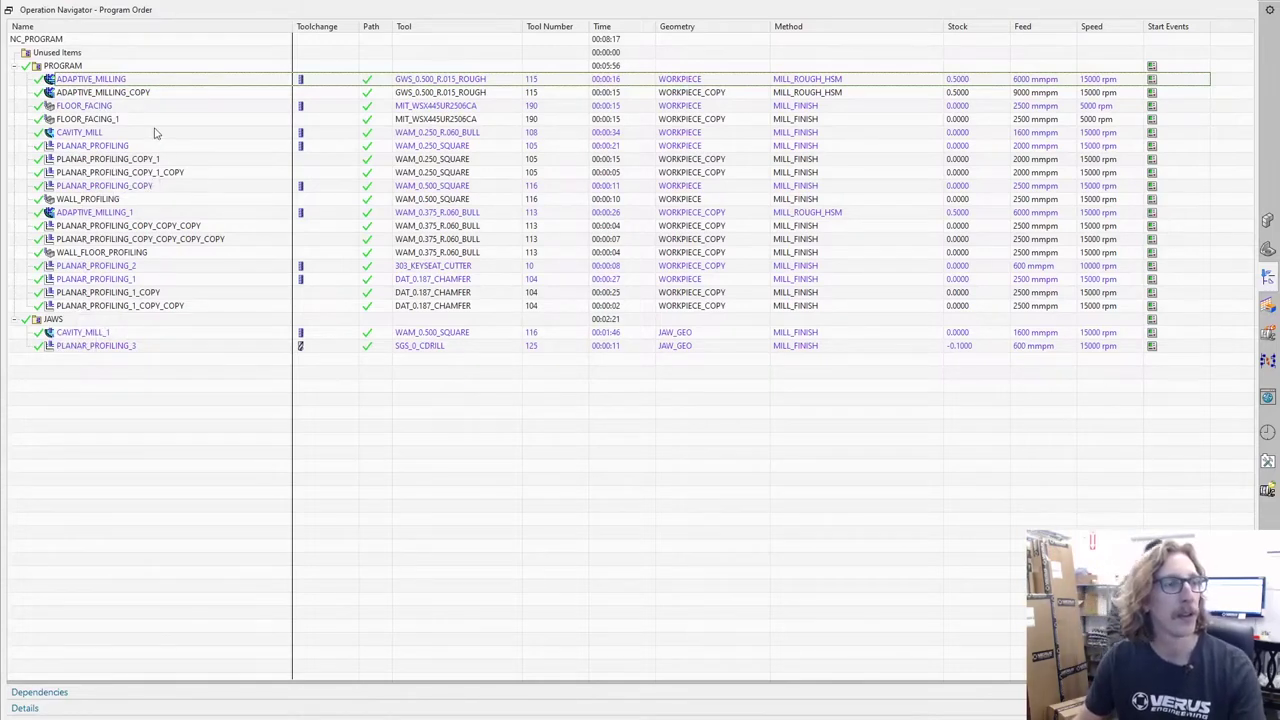
click(1269, 11)
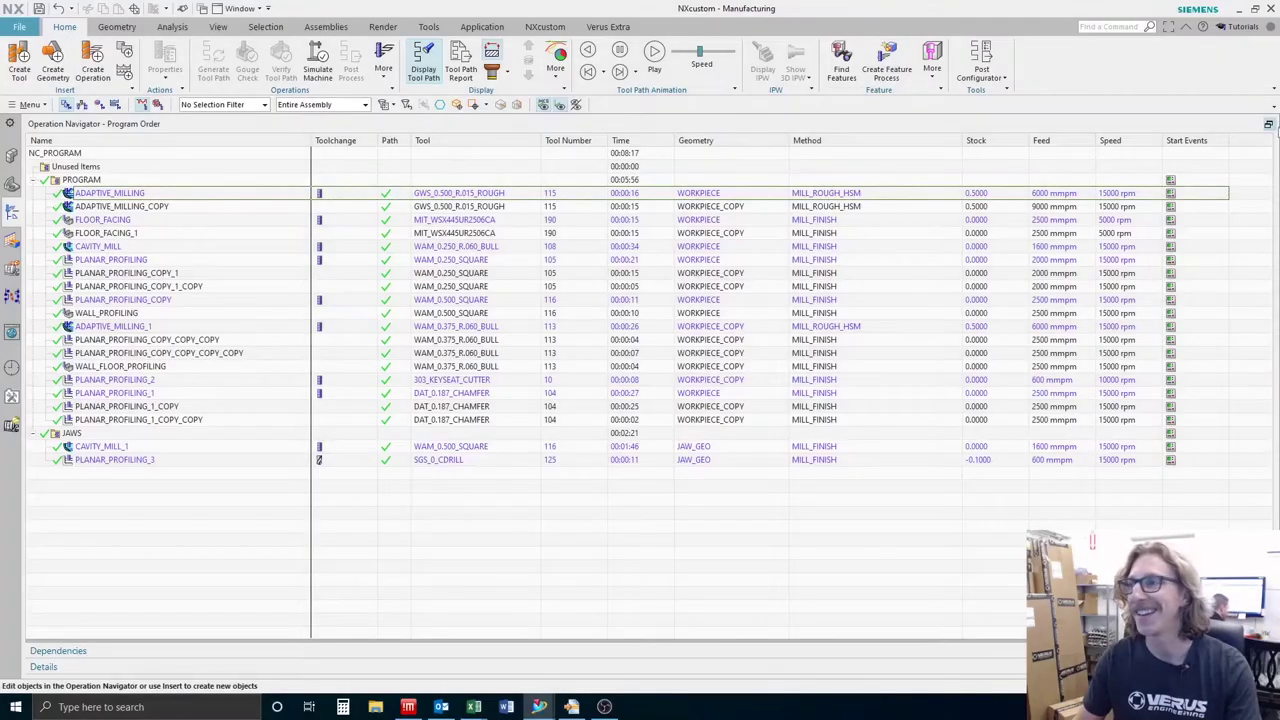
click(1270, 130)
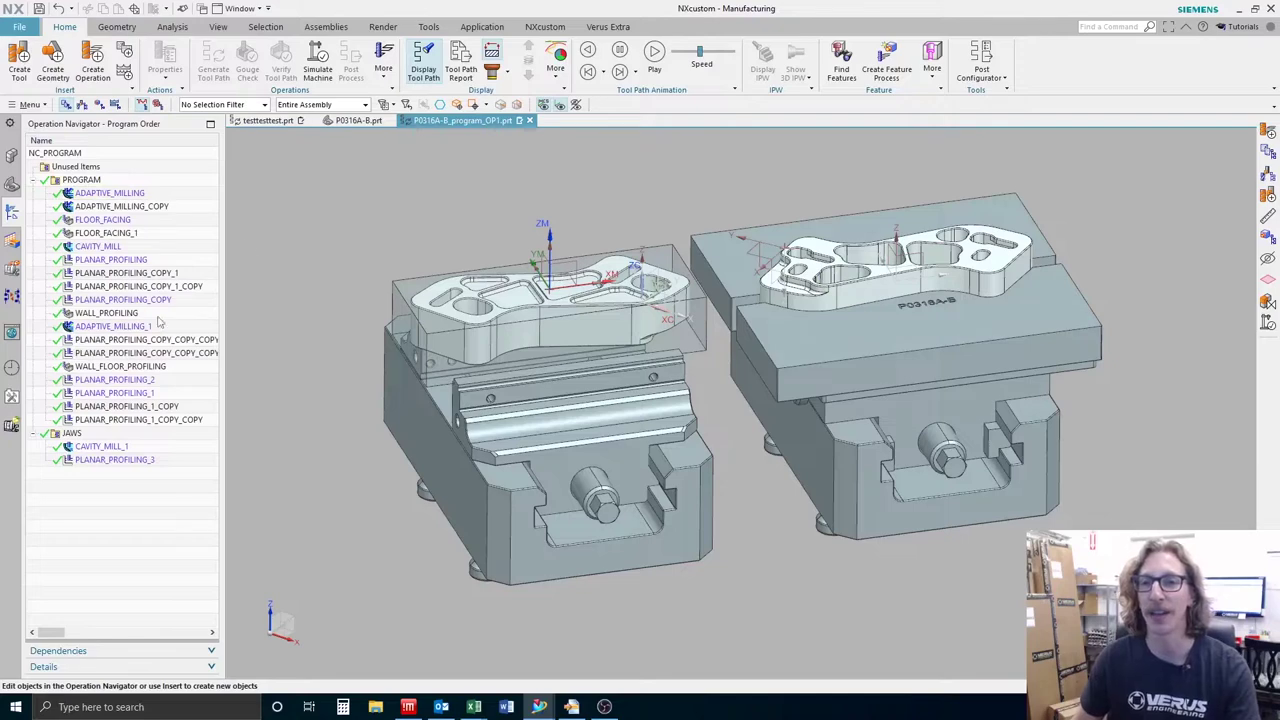
drag(222, 254, 300, 254)
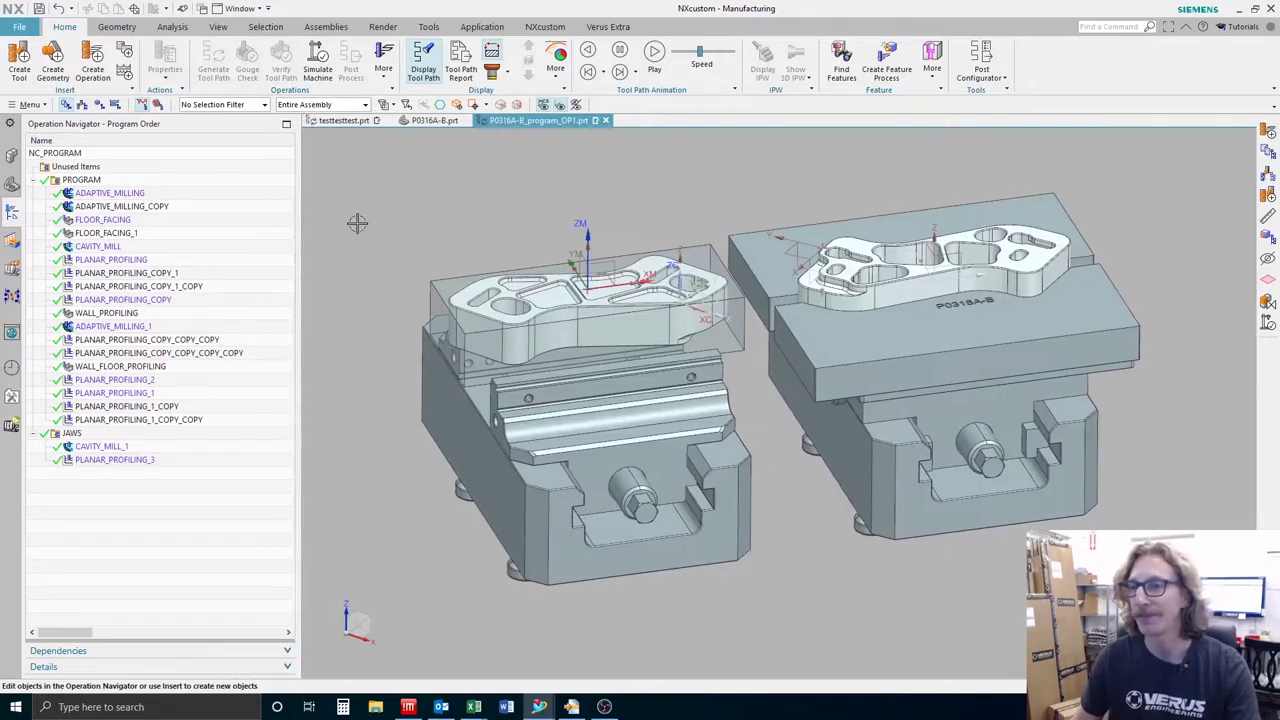
Step: Review the tool paths on both setups one by one, from ADAPTIVE_MILLING to CAVITY_MILL
scroll(383, 222, up, 3)
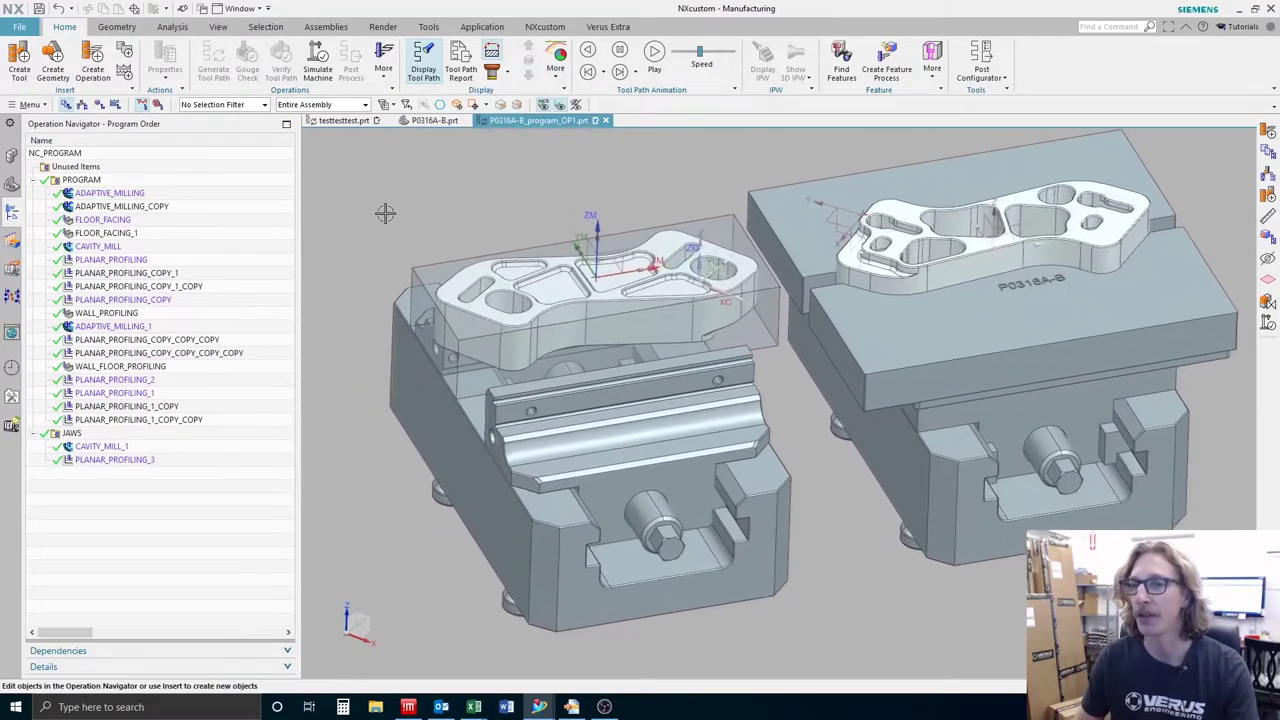
click(101, 194)
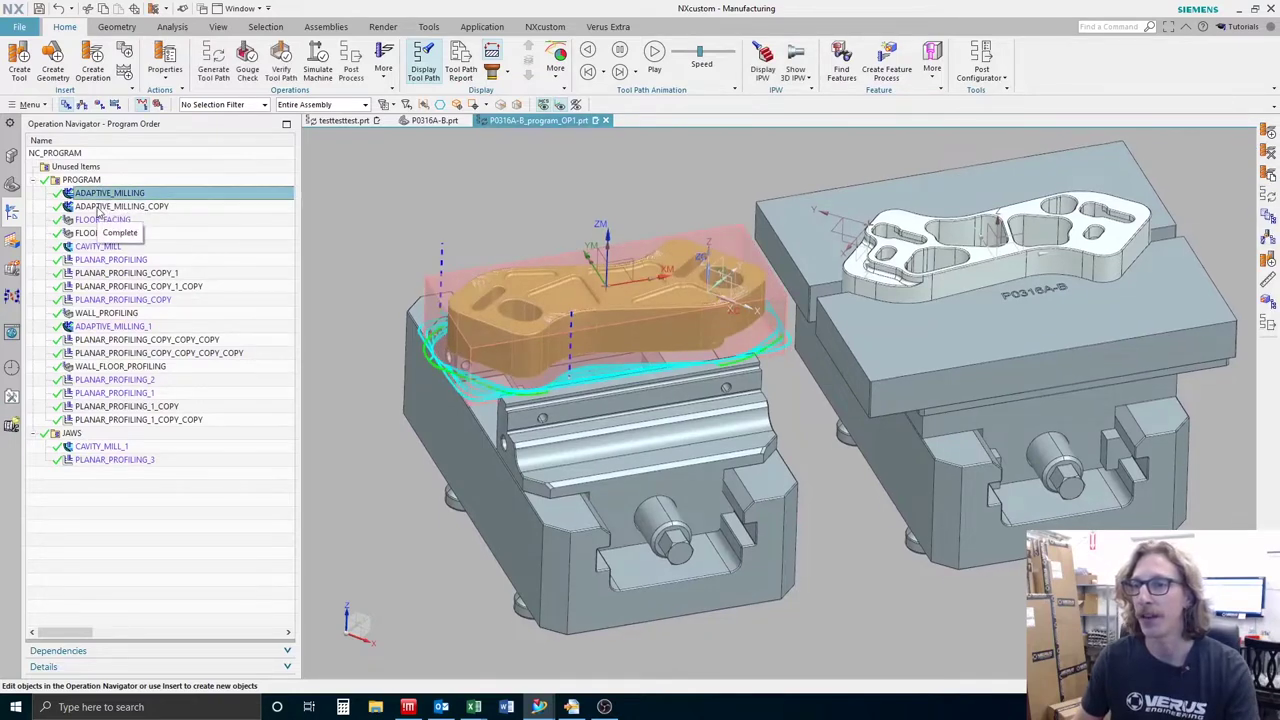
click(100, 208)
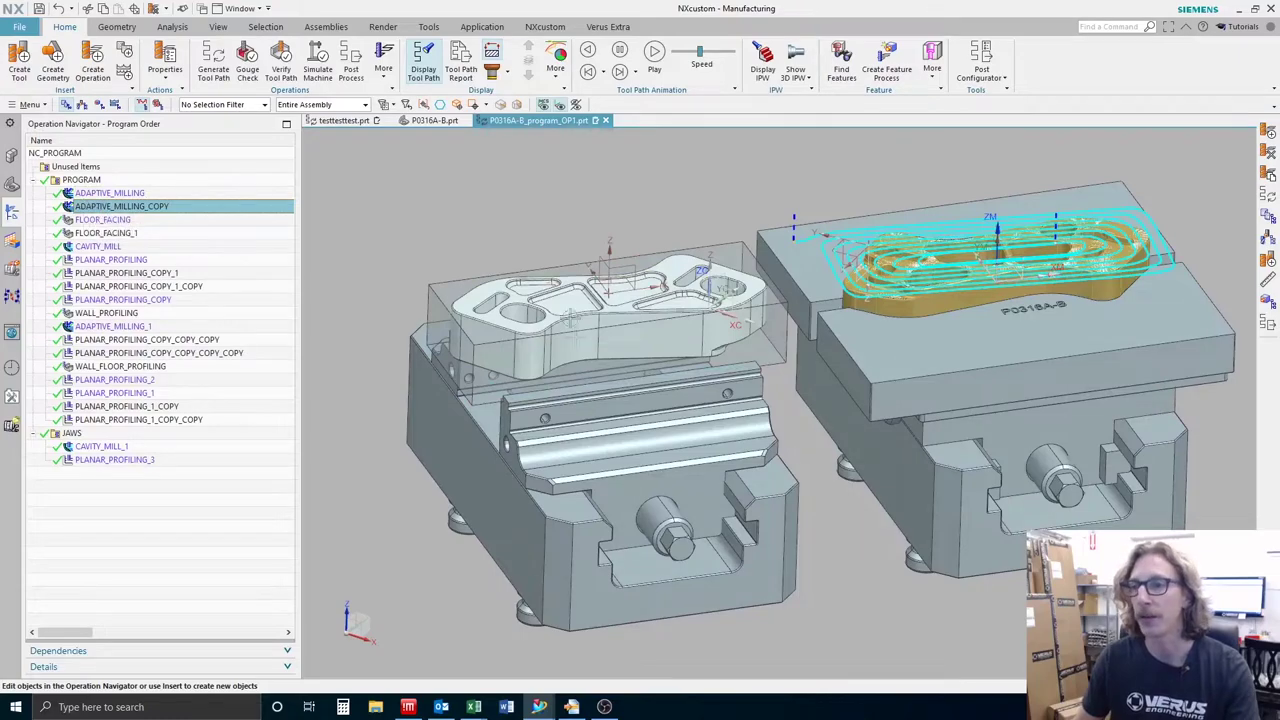
key(ctrl+alt+f)
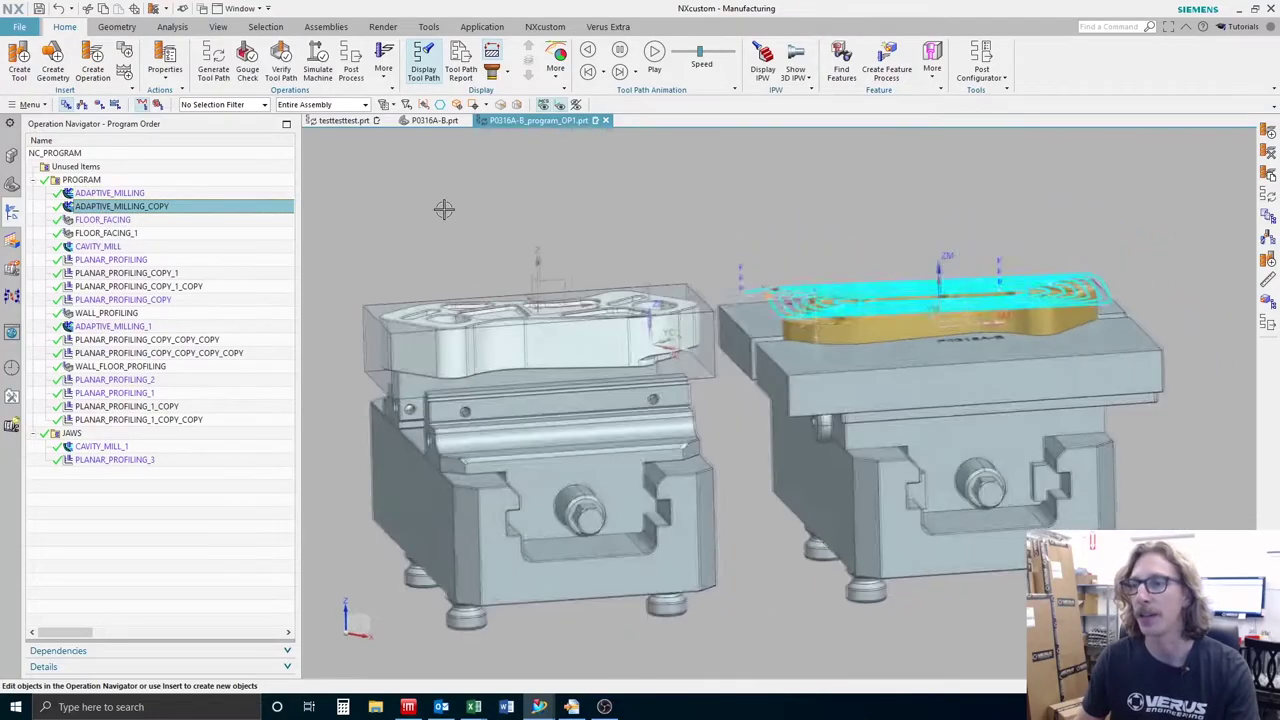
click(109, 221)
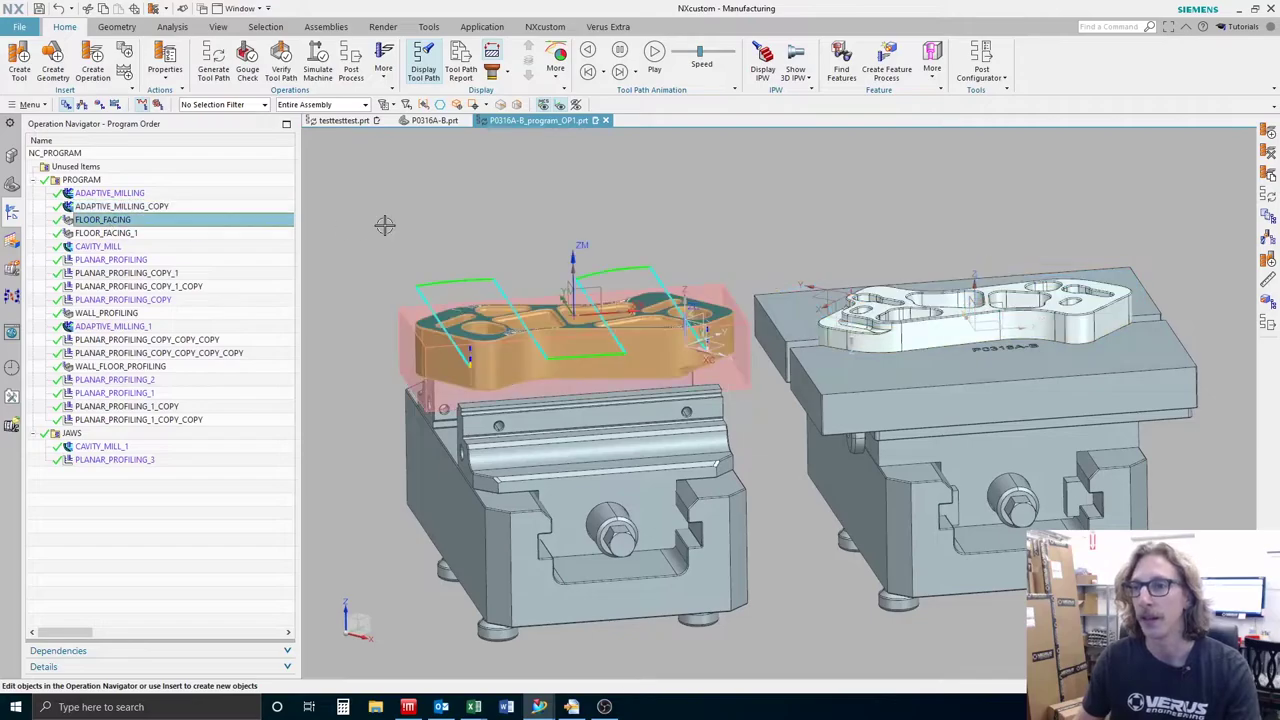
key(Down)
key(Down)
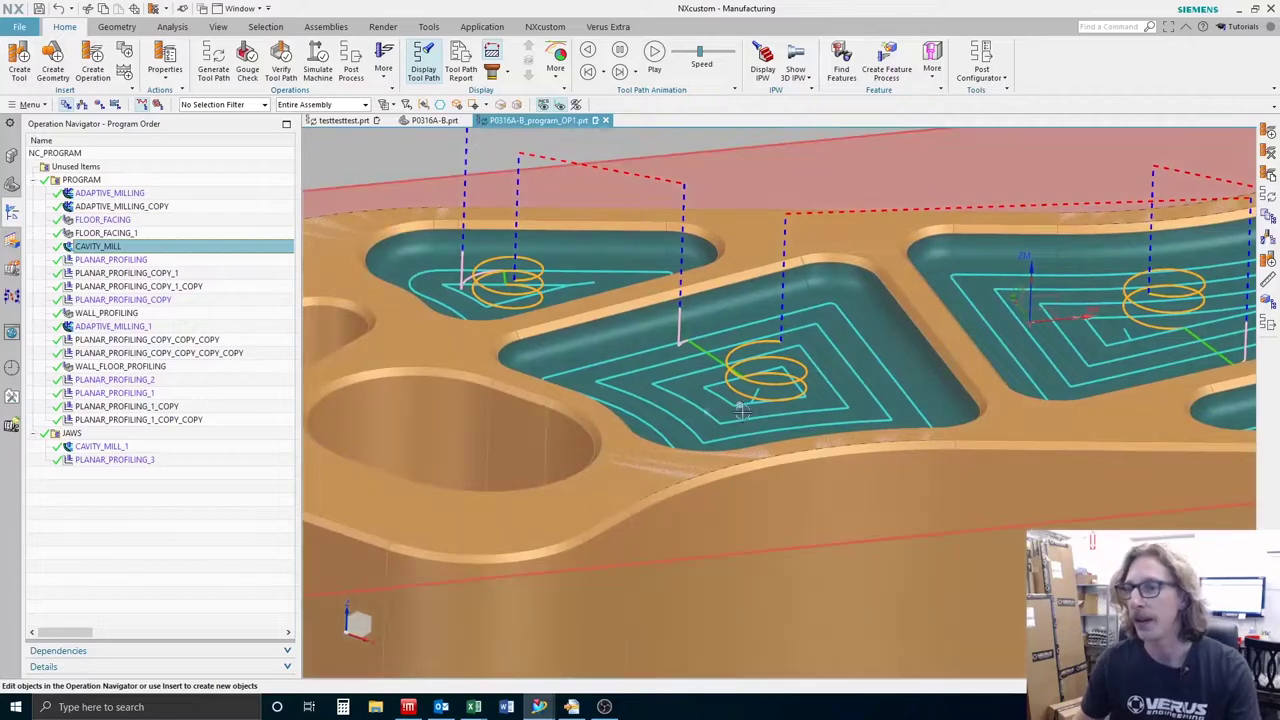
Step: Display the cutter and holder at several points along the CAVITY_MILL tool path in the part's pockets
click(757, 398)
middle_drag(757, 398, 799, 334)
key(Home)
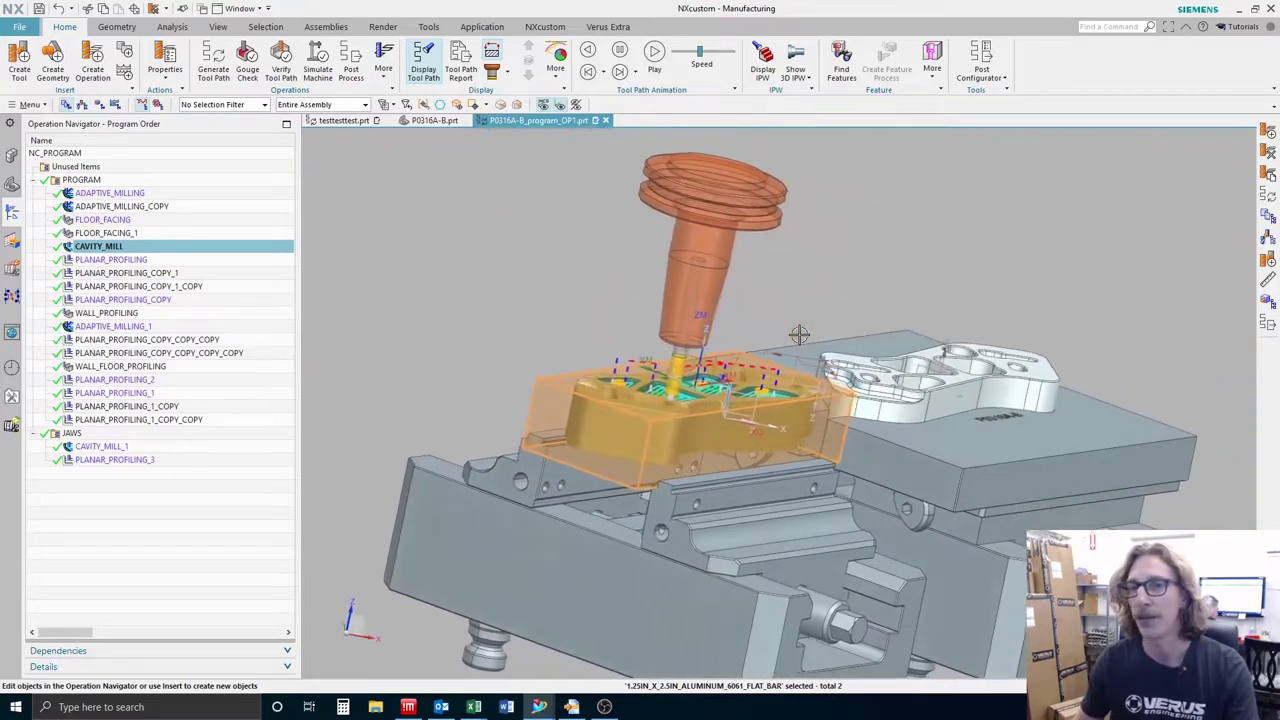
scroll(799, 334, up, 5)
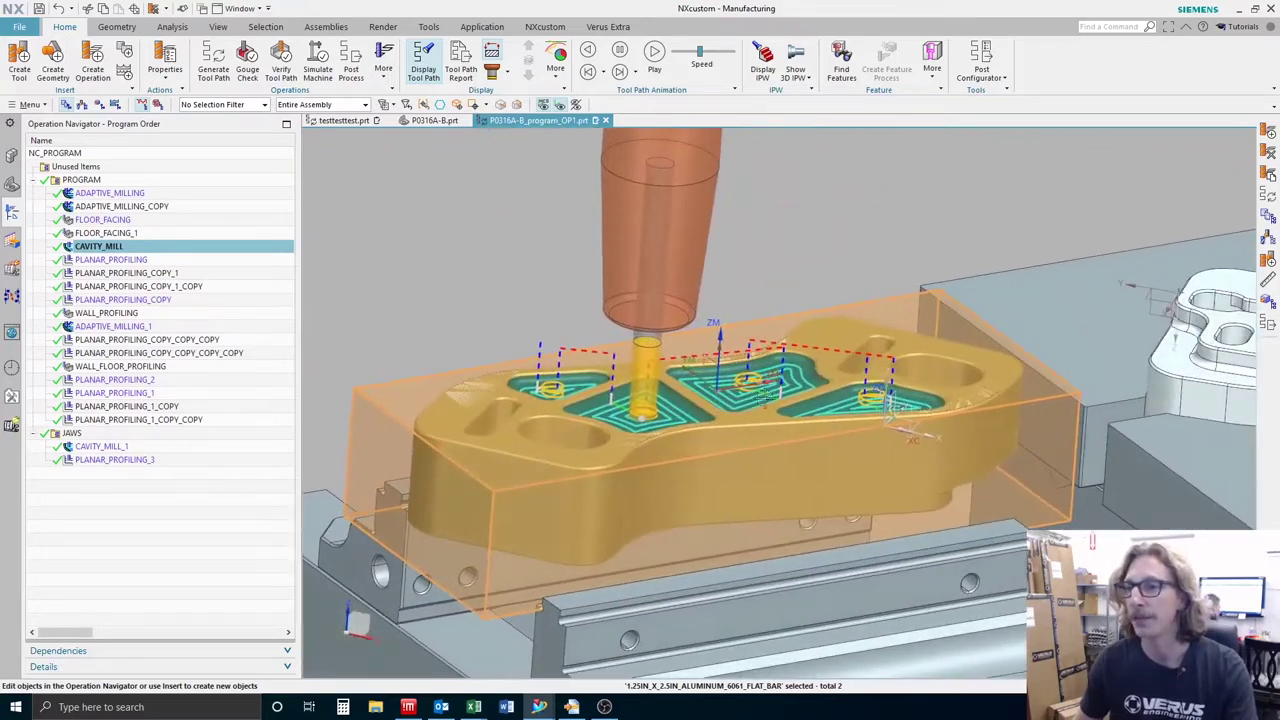
click(790, 384)
click(830, 357)
click(858, 394)
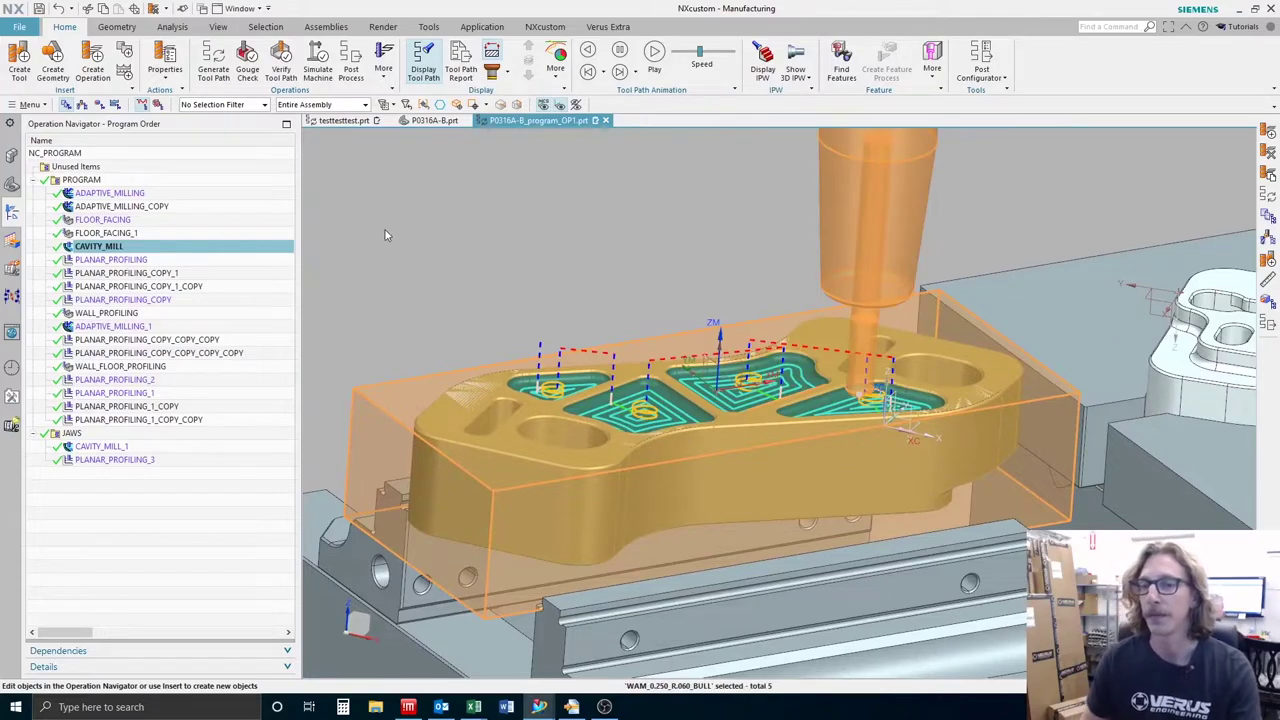
Step: Review the remaining tool paths of the PROGRAM group one by one, from PLANAR_PROFILING to PLANAR_PROFILING_1_COPY_COPY
click(124, 260)
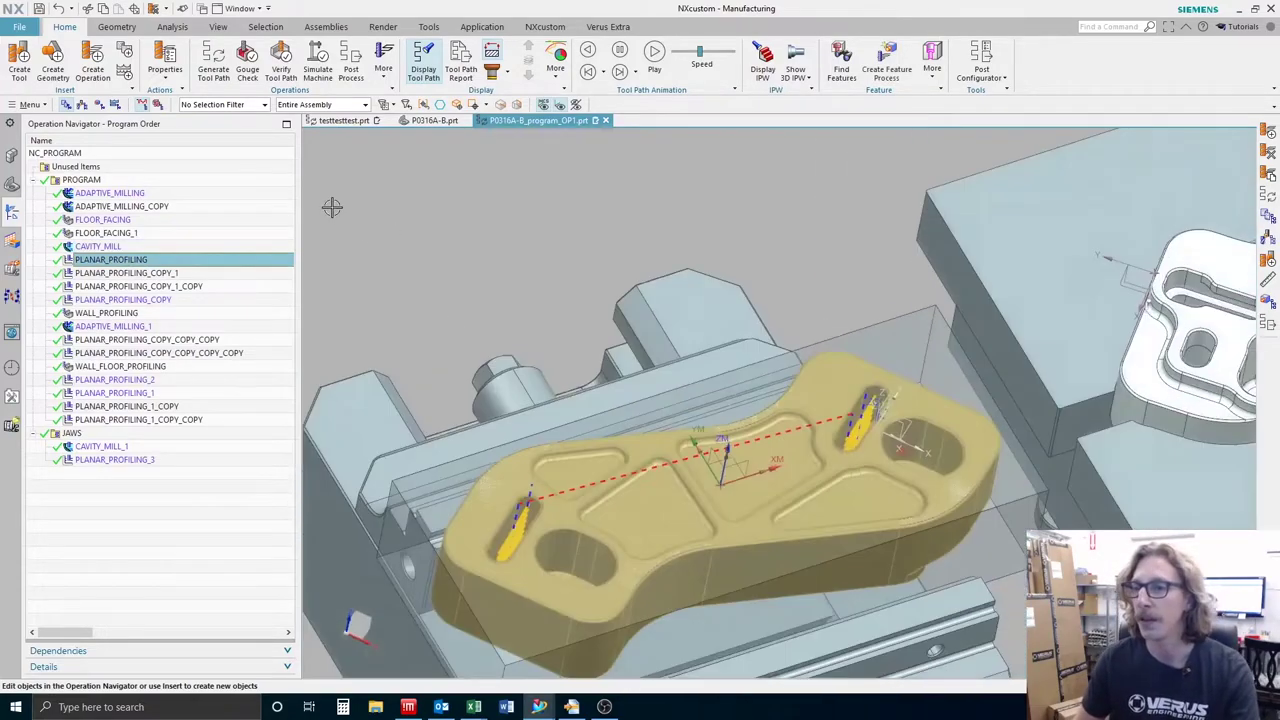
key(F5)
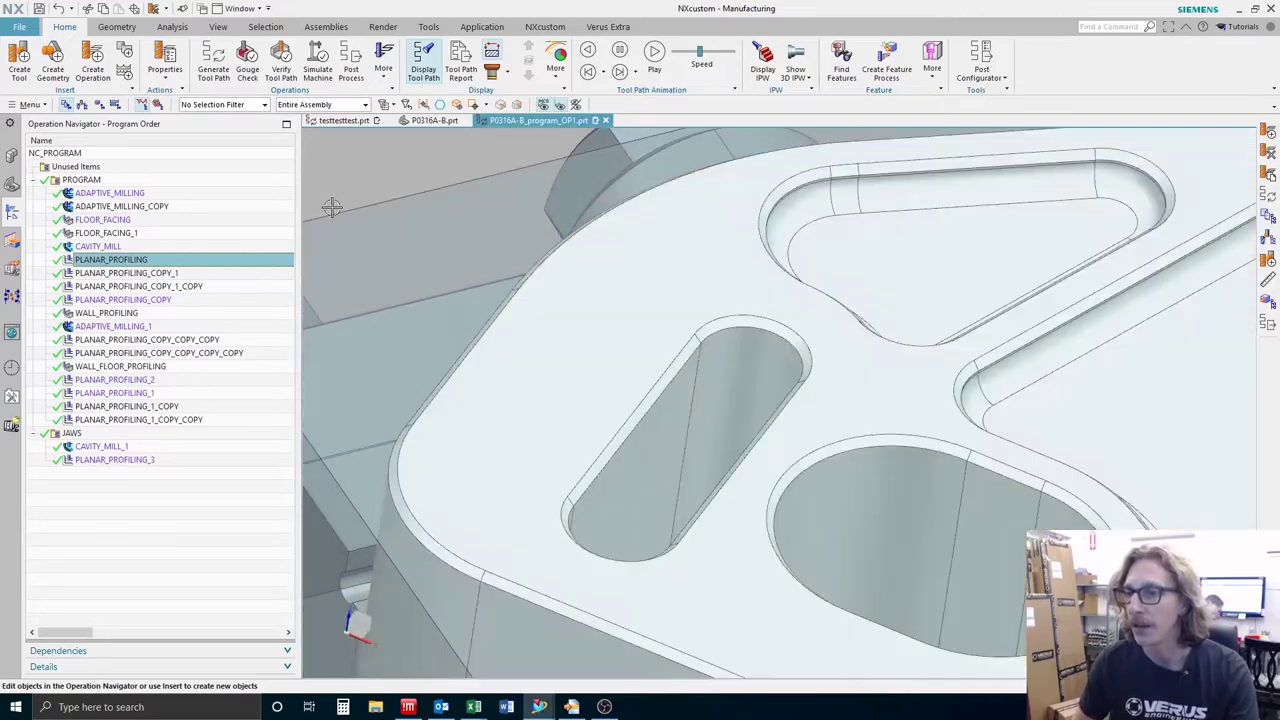
key(Down)
key(Down)
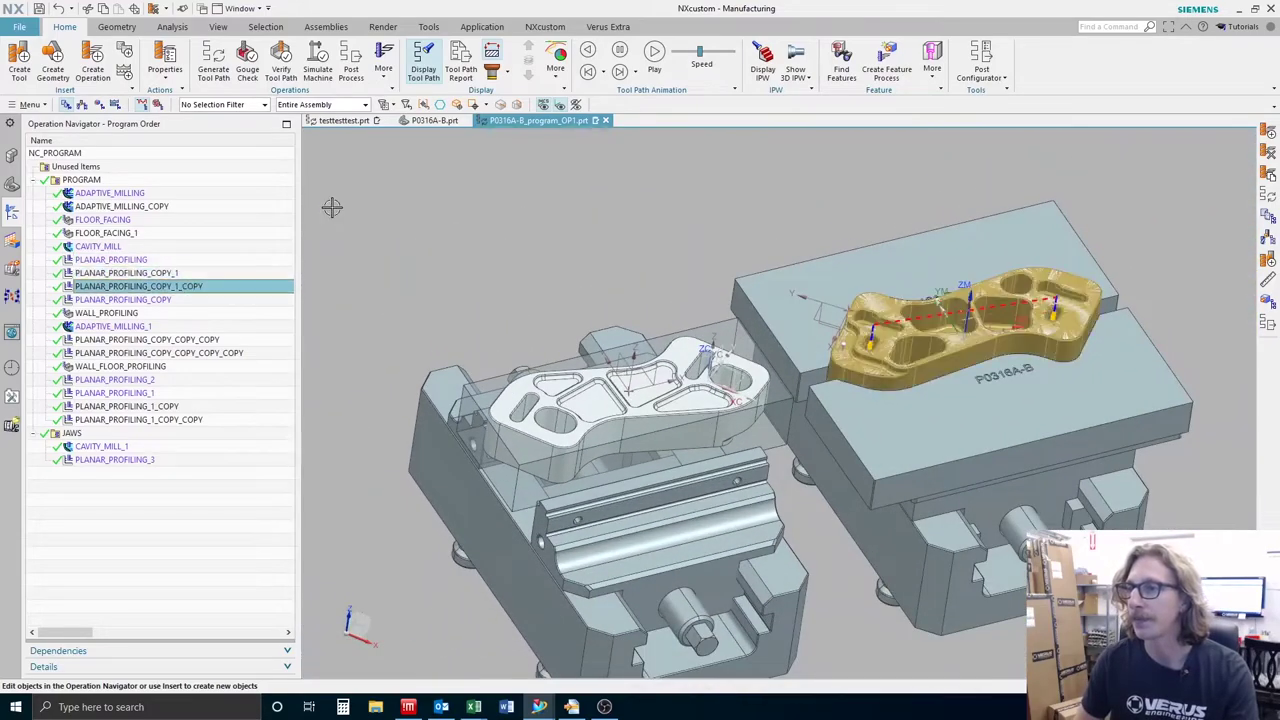
key(Down)
key(Down)
key(Down)
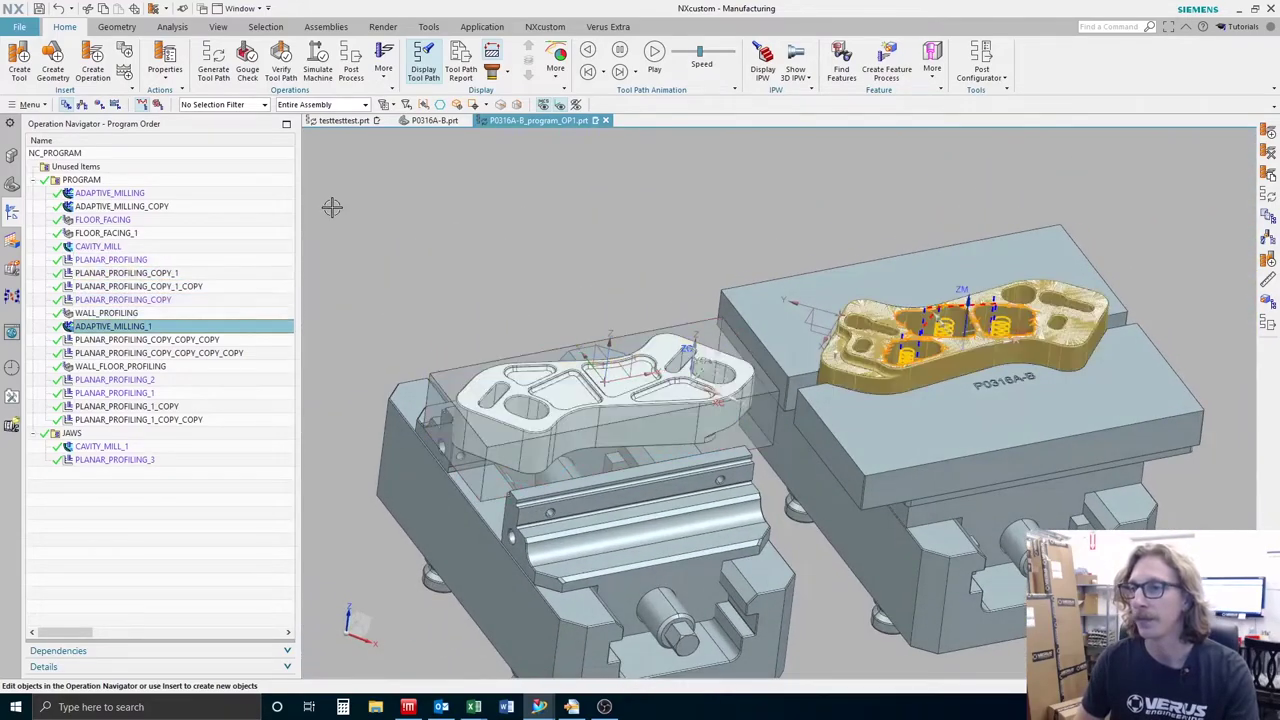
key(Down)
key(Down)
key(Down)
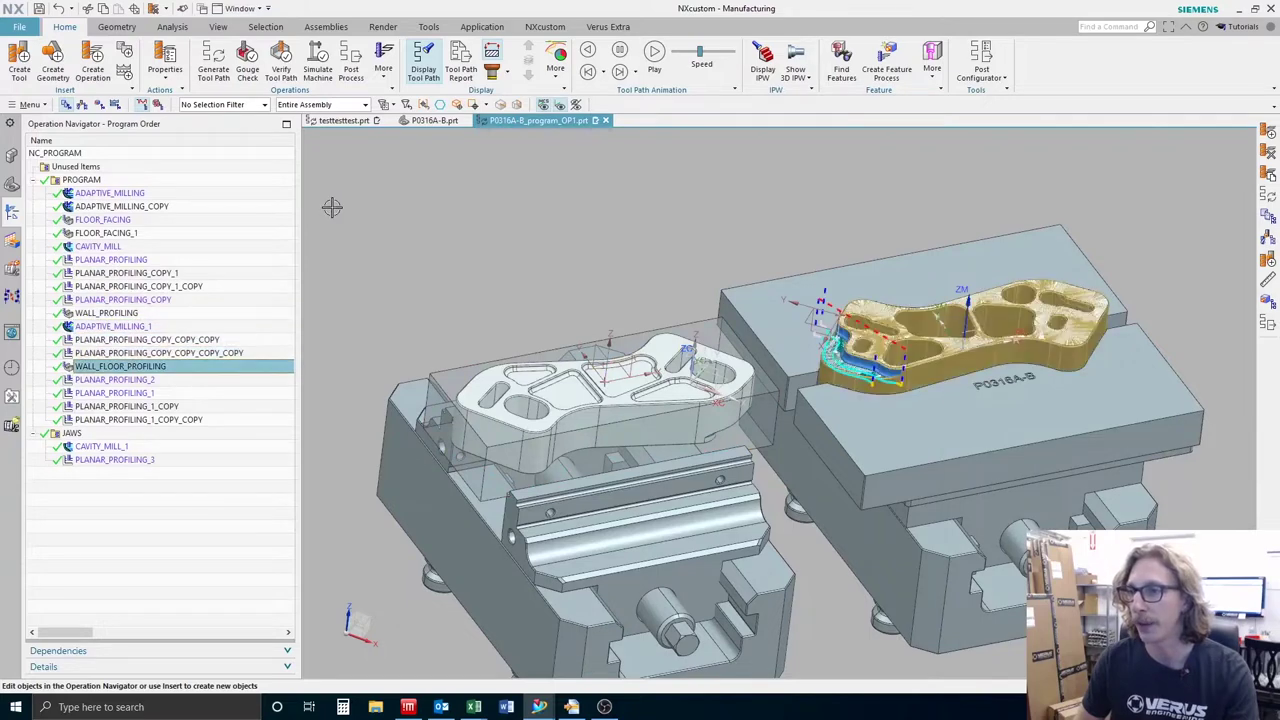
key(Down)
key(Down)
key(Down)
key(Down)
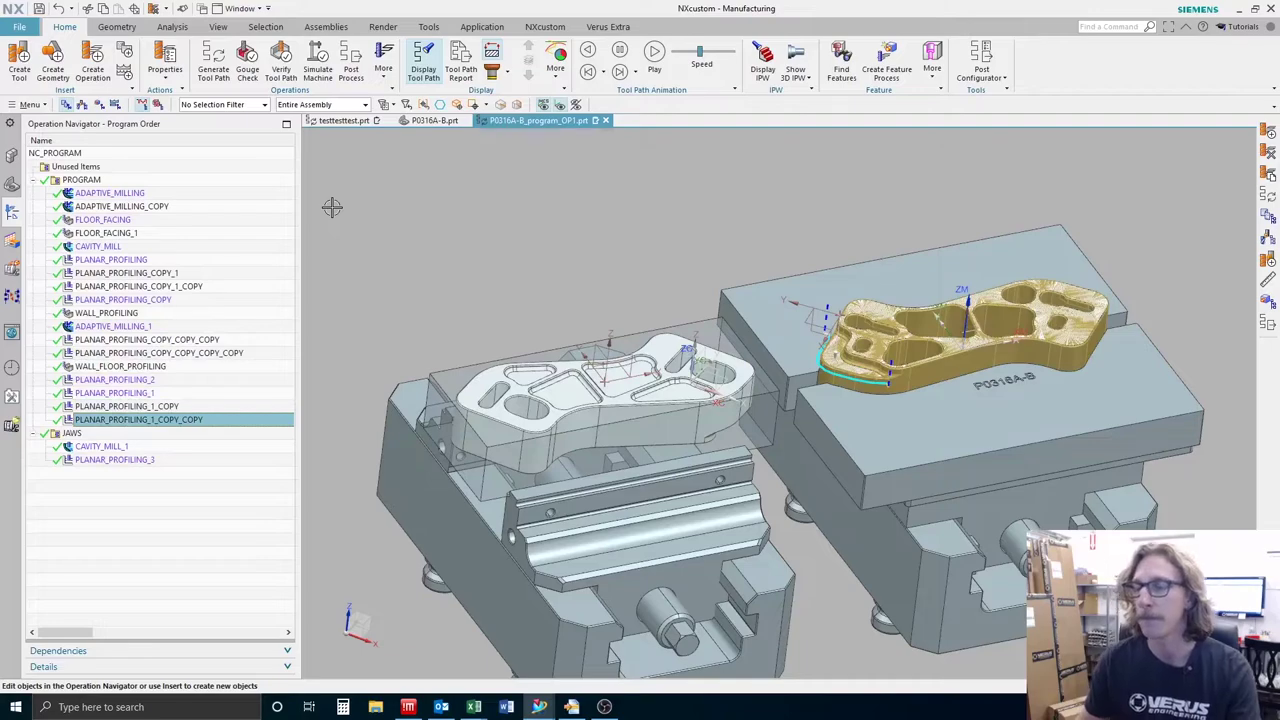
middle_drag(332, 207, 417, 229)
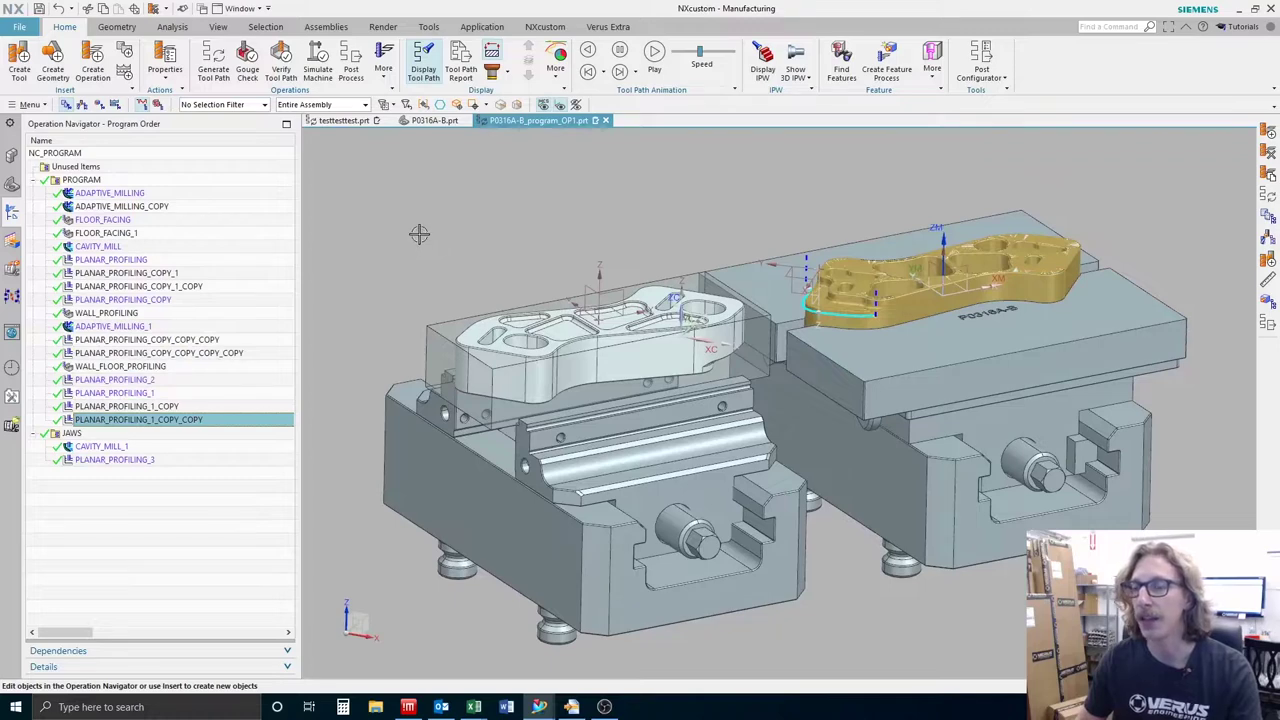
middle_drag(419, 232, 448, 223)
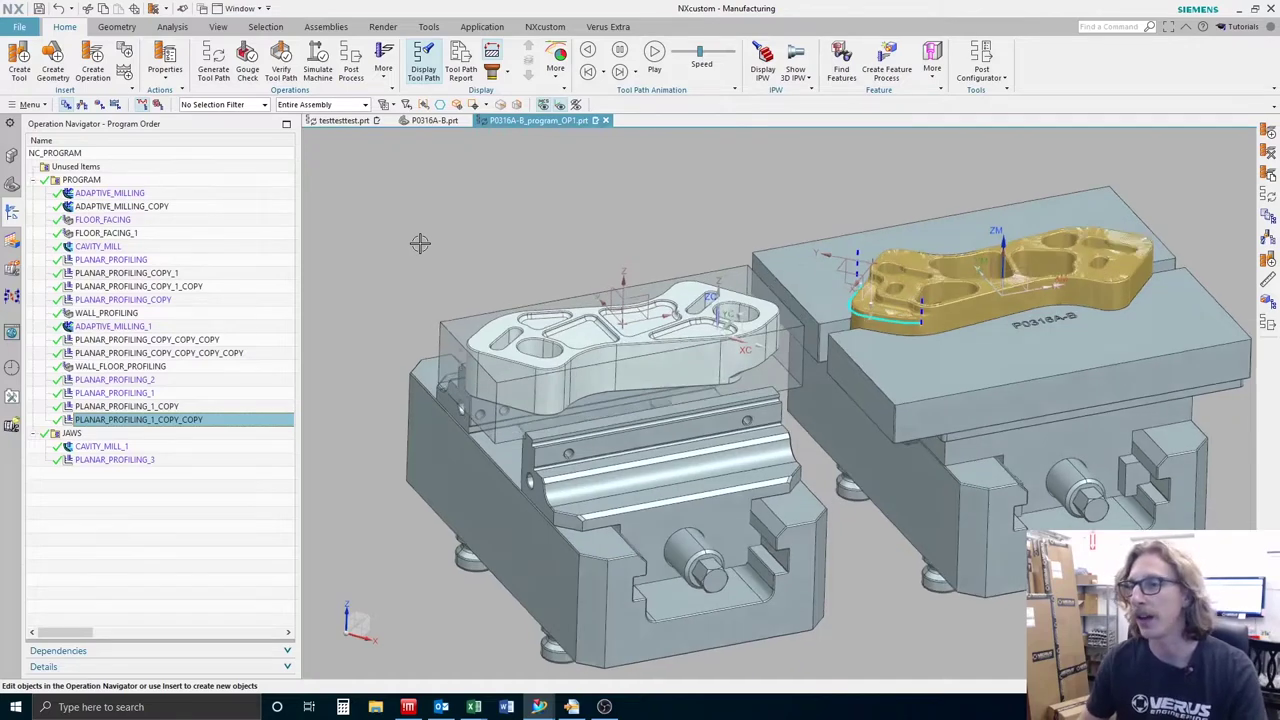
scroll(420, 243, down, 2)
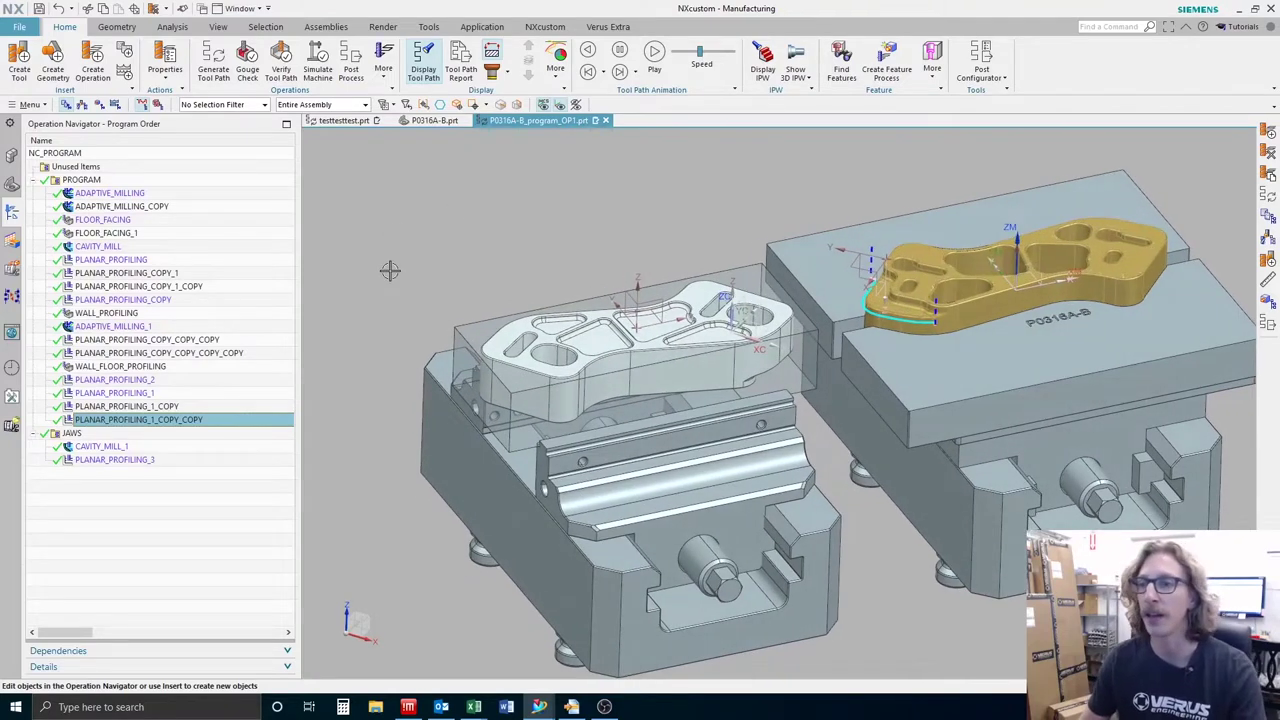
Step: Group the operations by geometry, and hide both P0316A-B components and the 1.25in_x_2.5in_aluminum_6061_flat_bar stock in the assembly
click(99, 104)
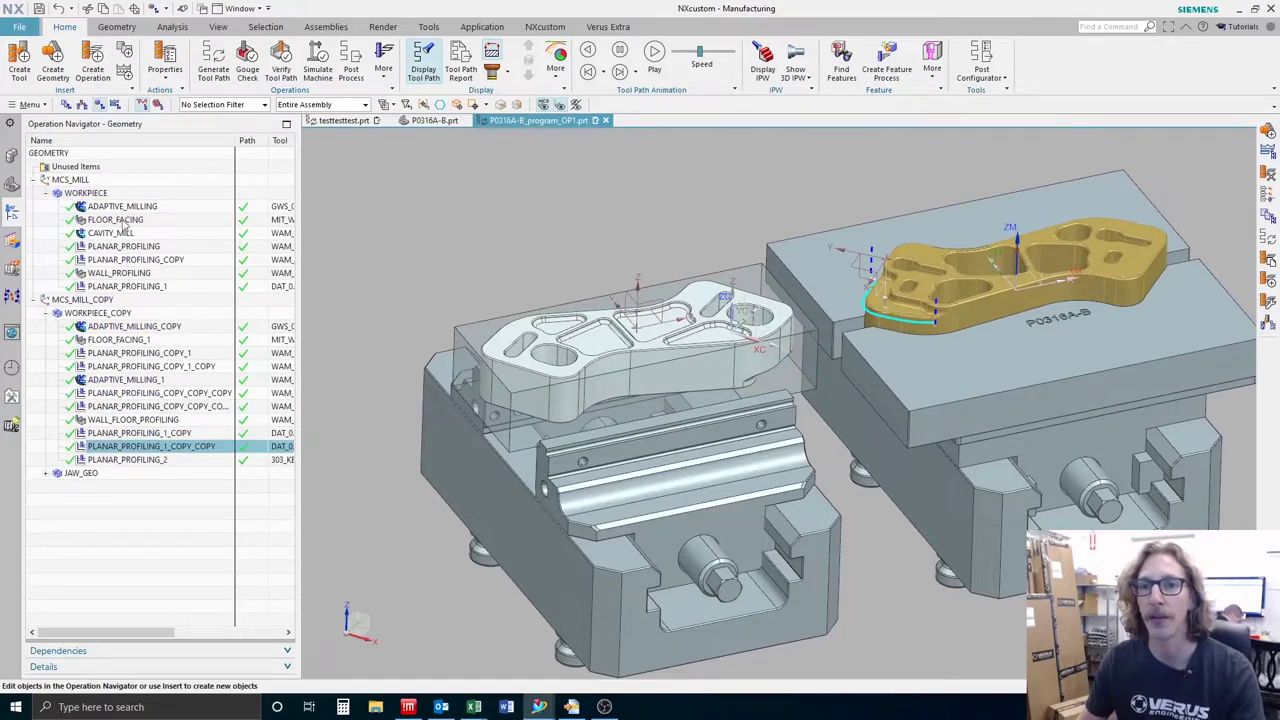
click(12, 156)
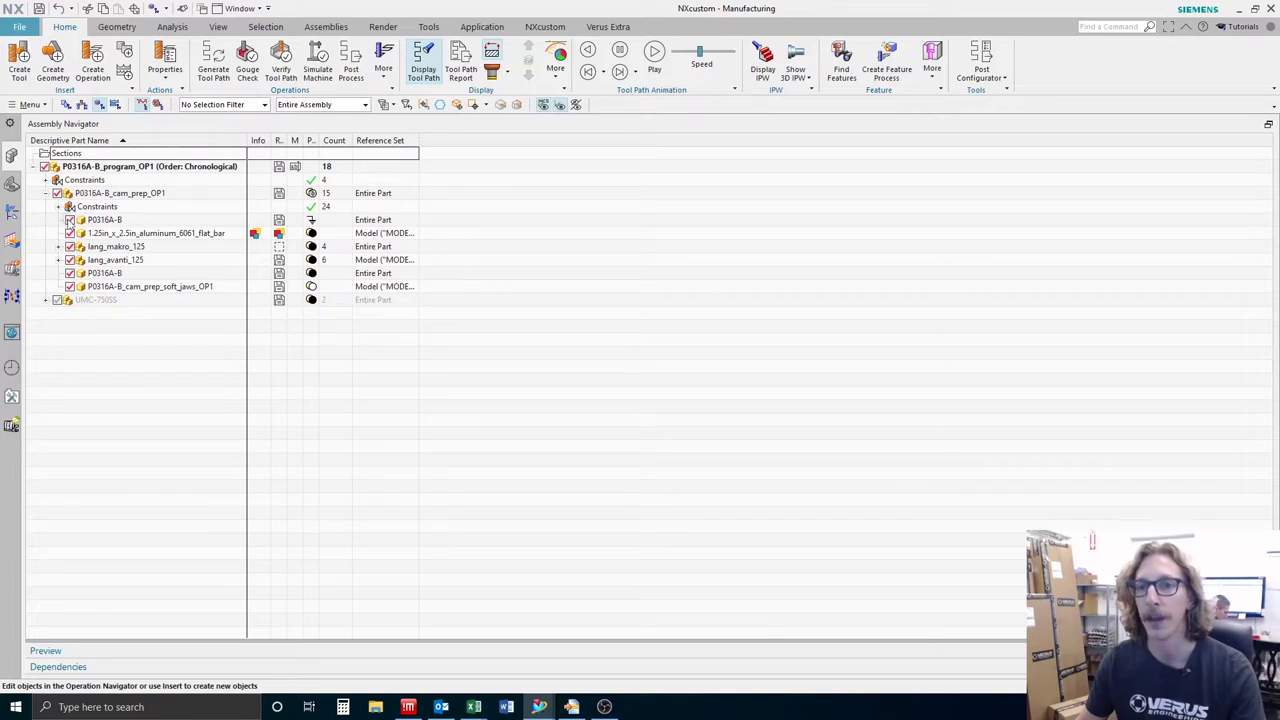
click(69, 219)
click(69, 272)
click(69, 232)
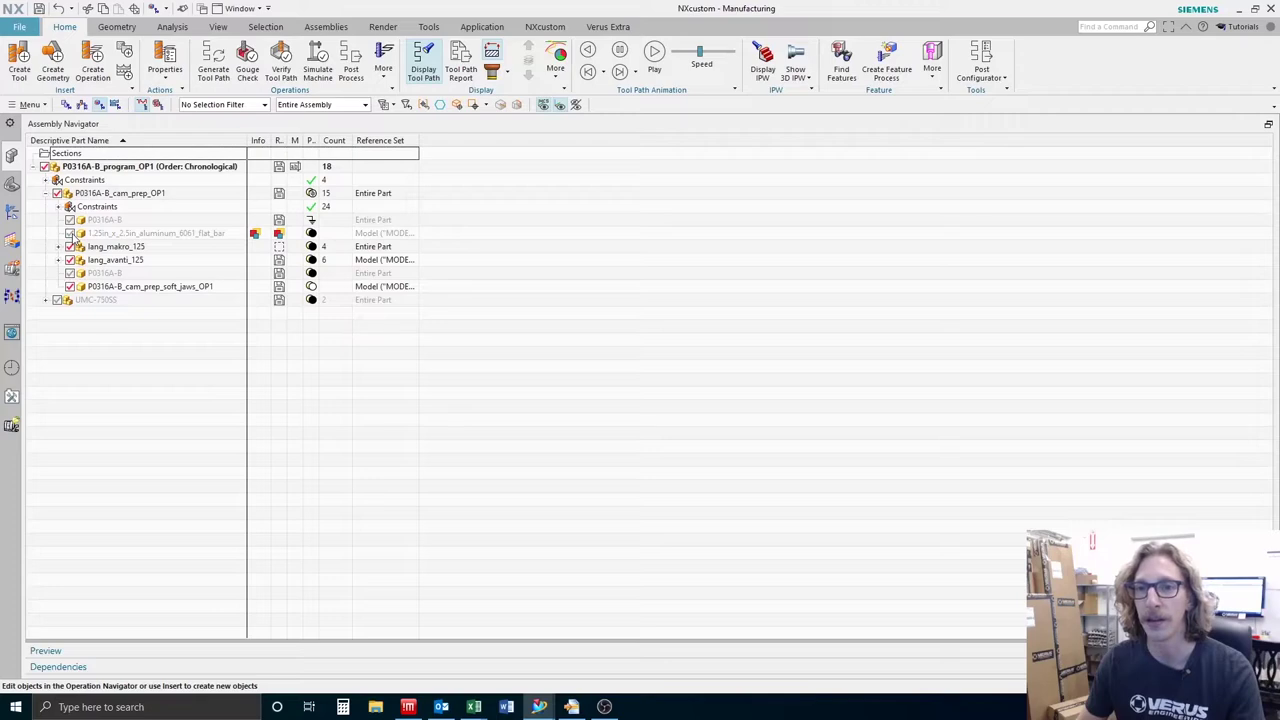
click(12, 211)
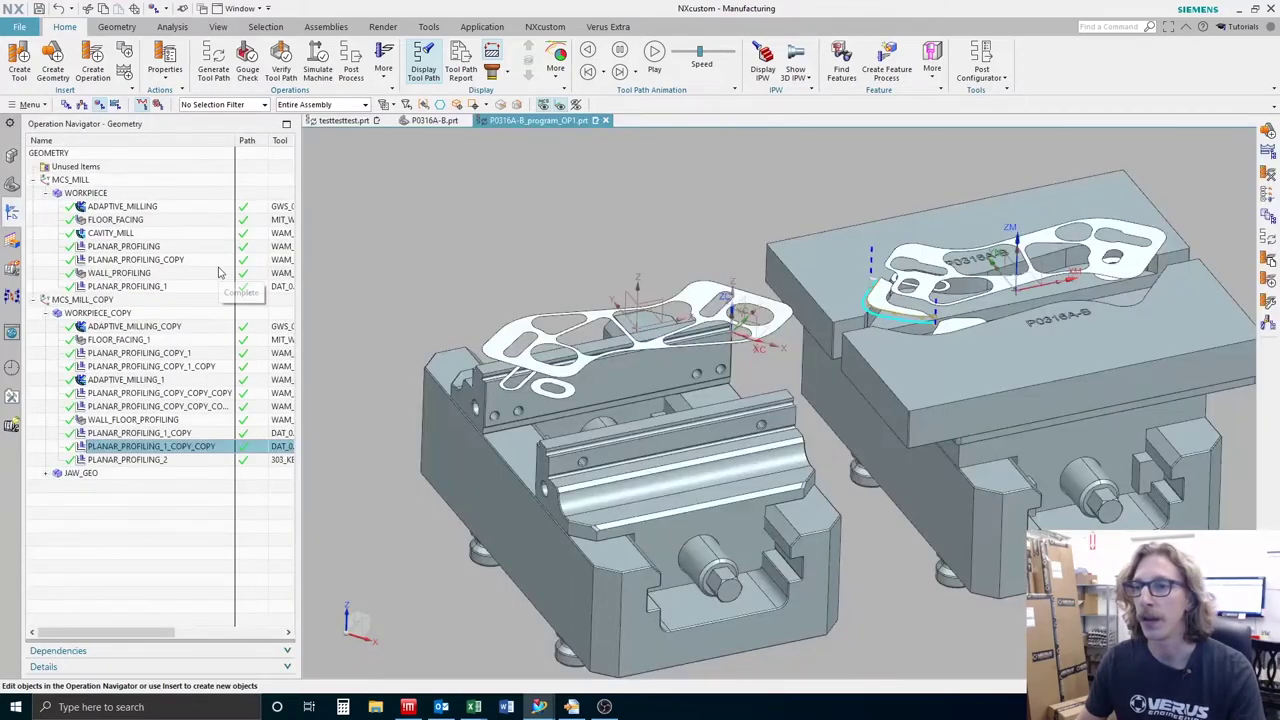
Step: Hide the nine visible Manufacturing Plane features in the model history
click(12, 184)
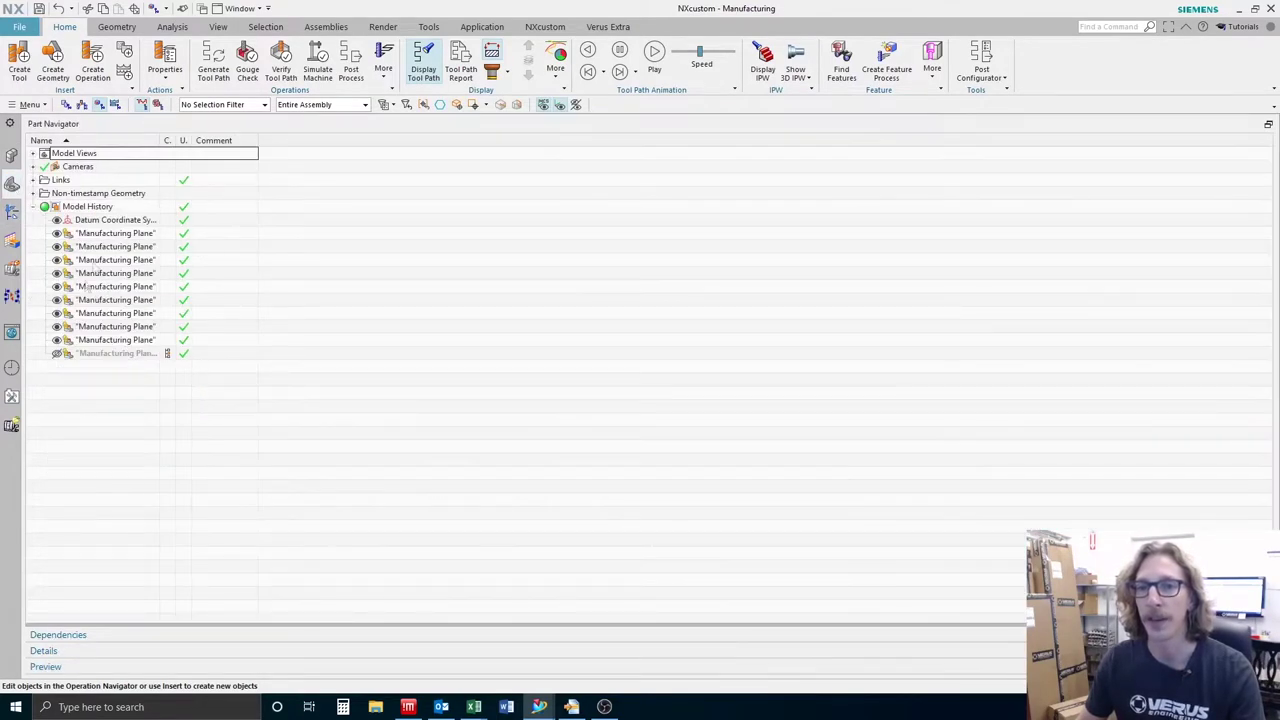
click(110, 234)
shift+click(118, 340)
click(58, 340)
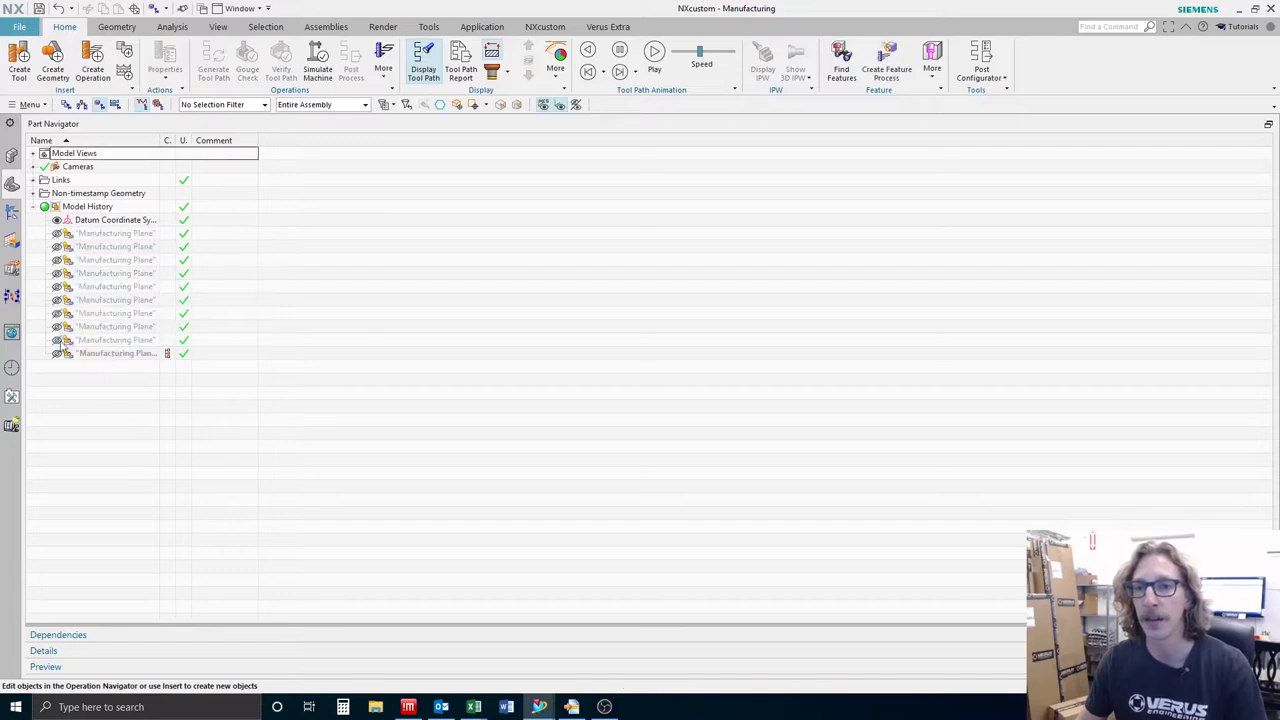
Step: Return to the geometry grouping of operations and highlight the part and blank assigned to WORKPIECE under MCS_MILL
click(12, 211)
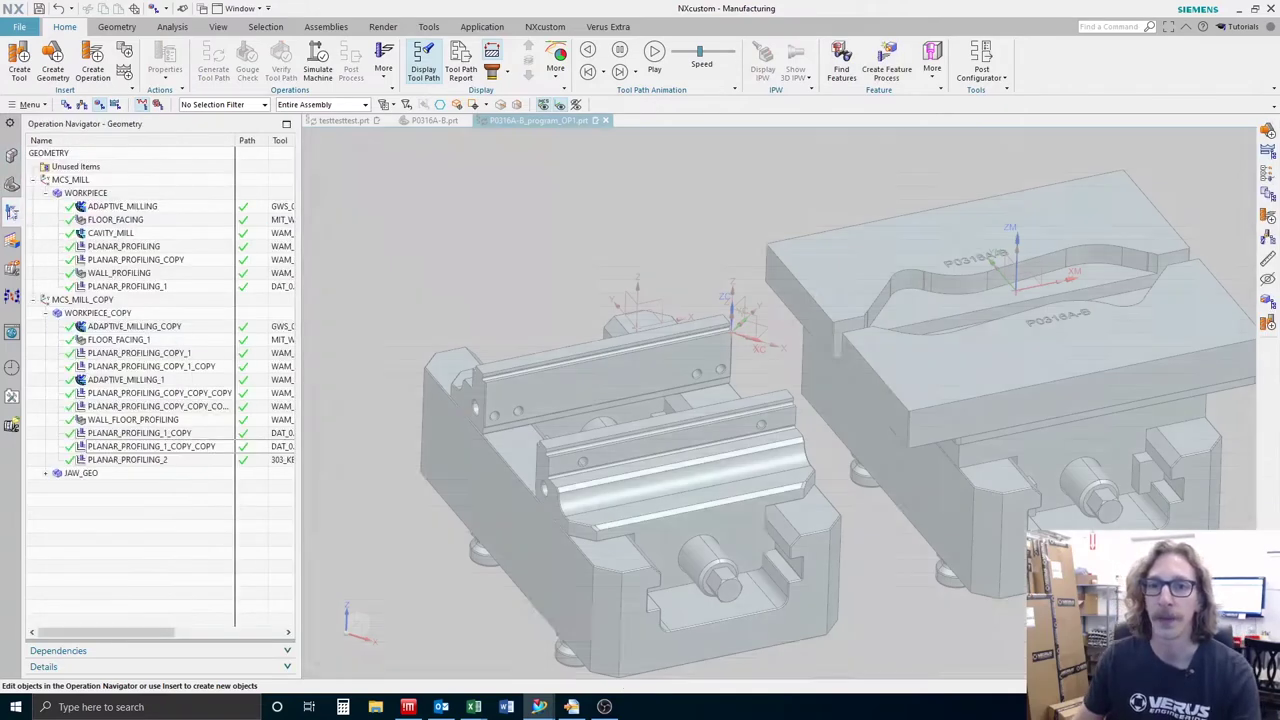
click(86, 193)
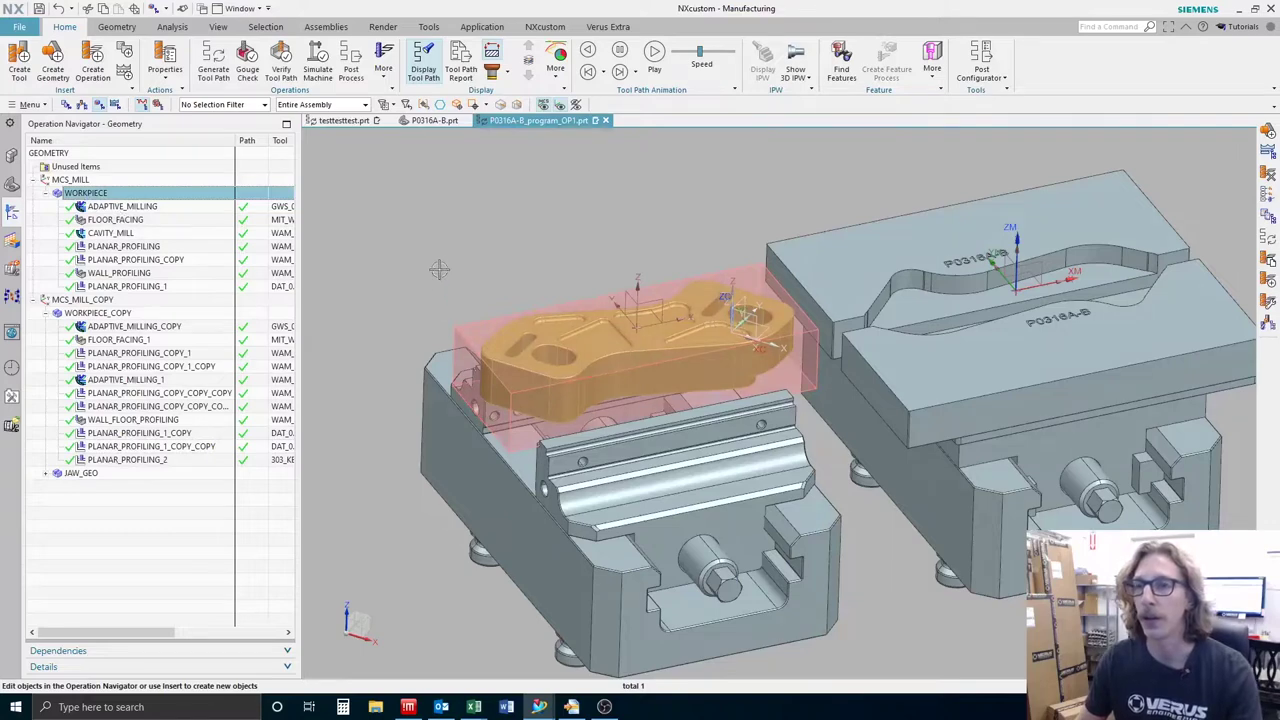
Step: Verify the WORKPIECE tool paths by playing the 3D Dynamic material-removal simulation, and inspect the machined walls, pockets and chamfered edges up close
click(281, 70)
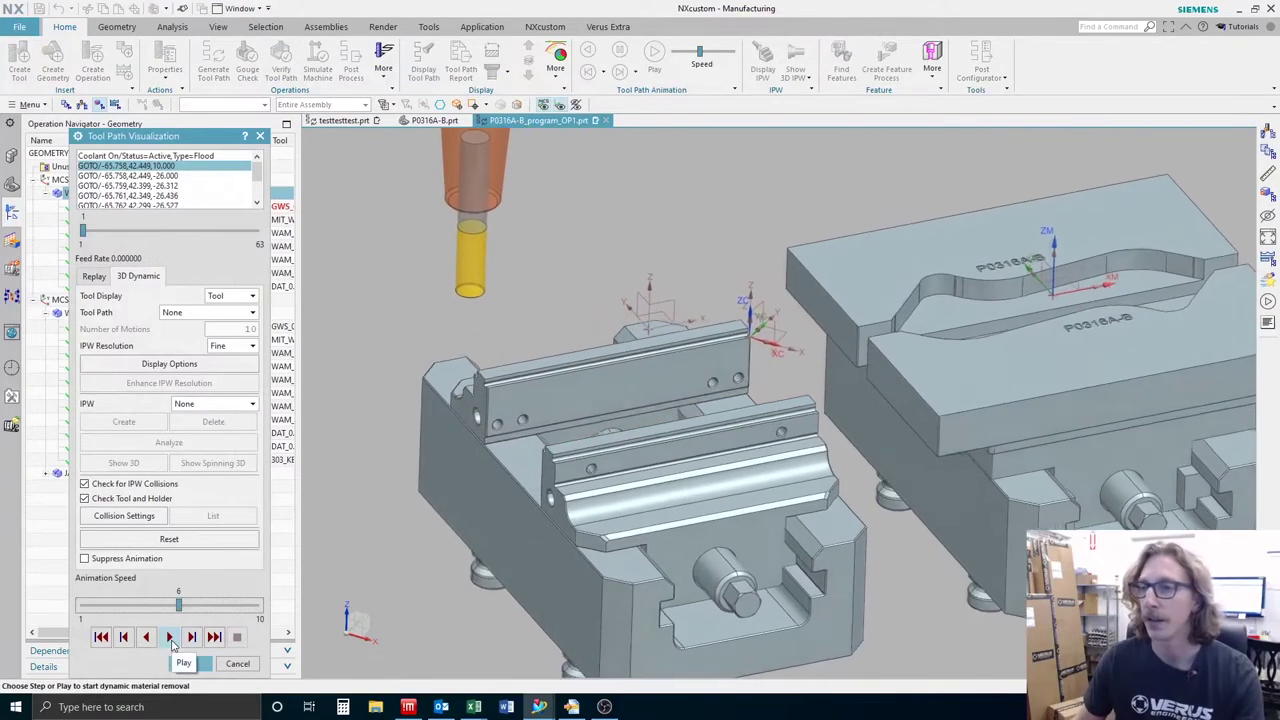
click(171, 644)
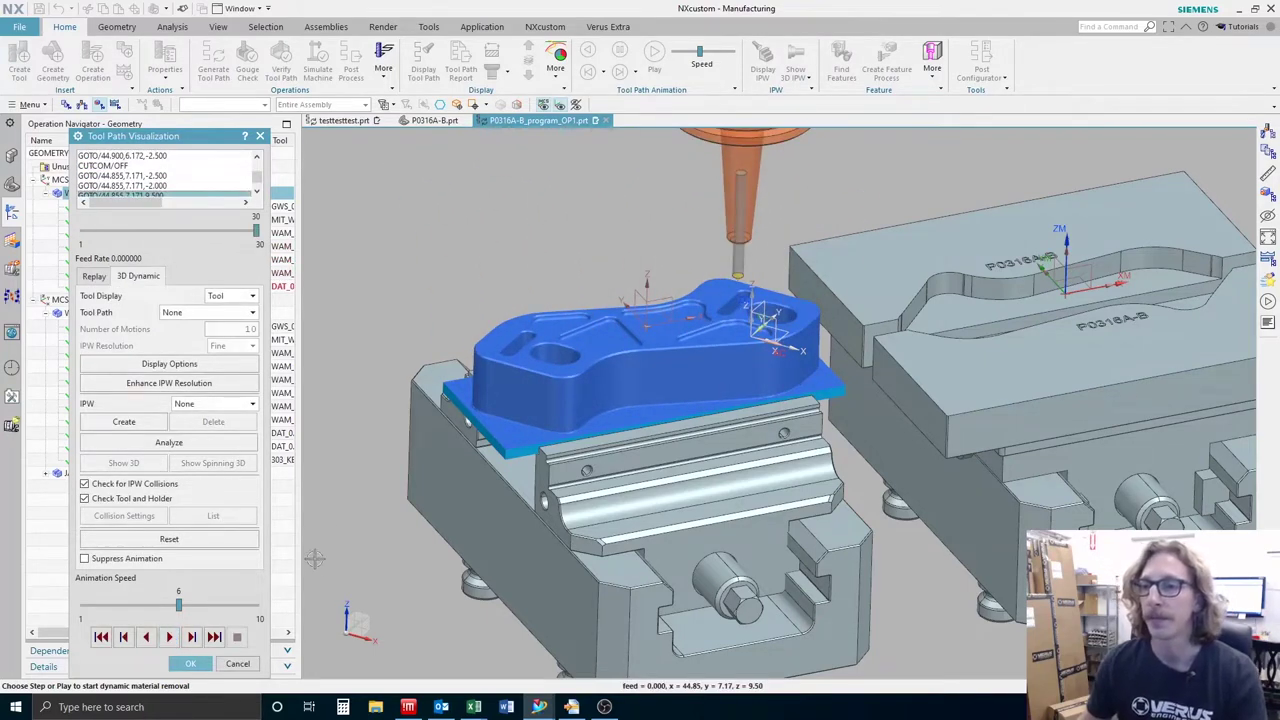
middle_drag(611, 220, 518, 228)
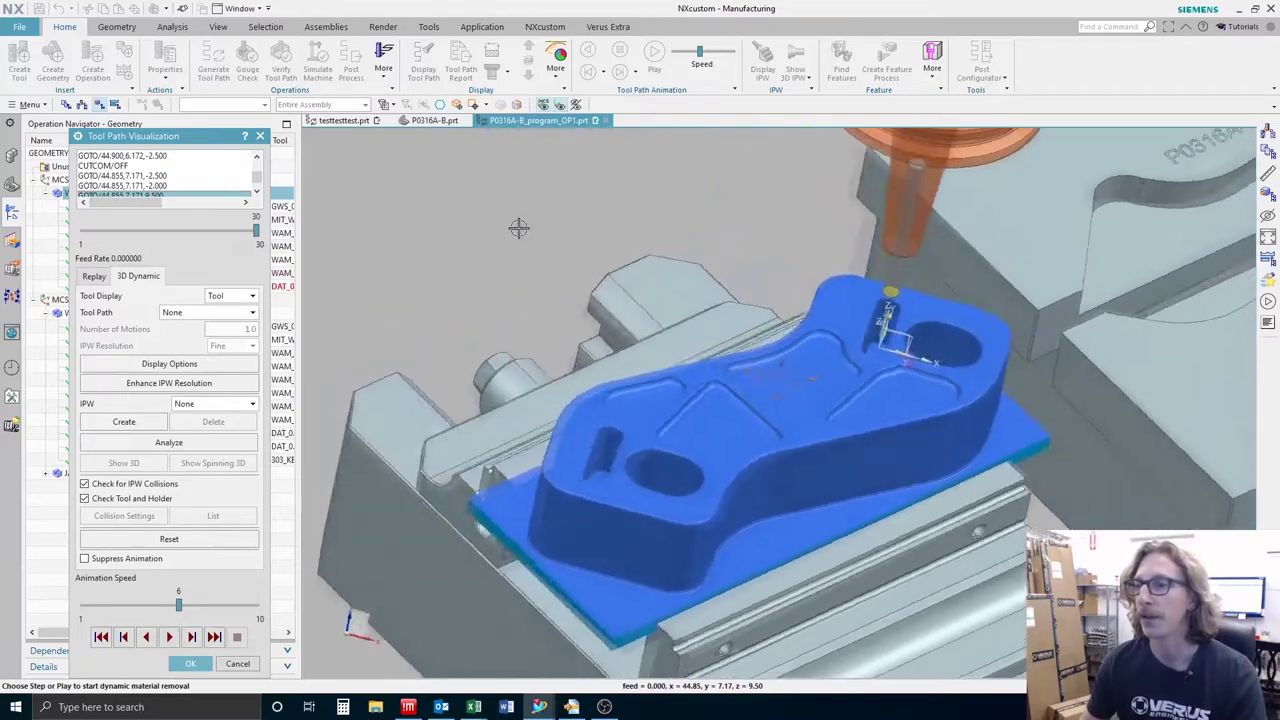
scroll(518, 228, up, 5)
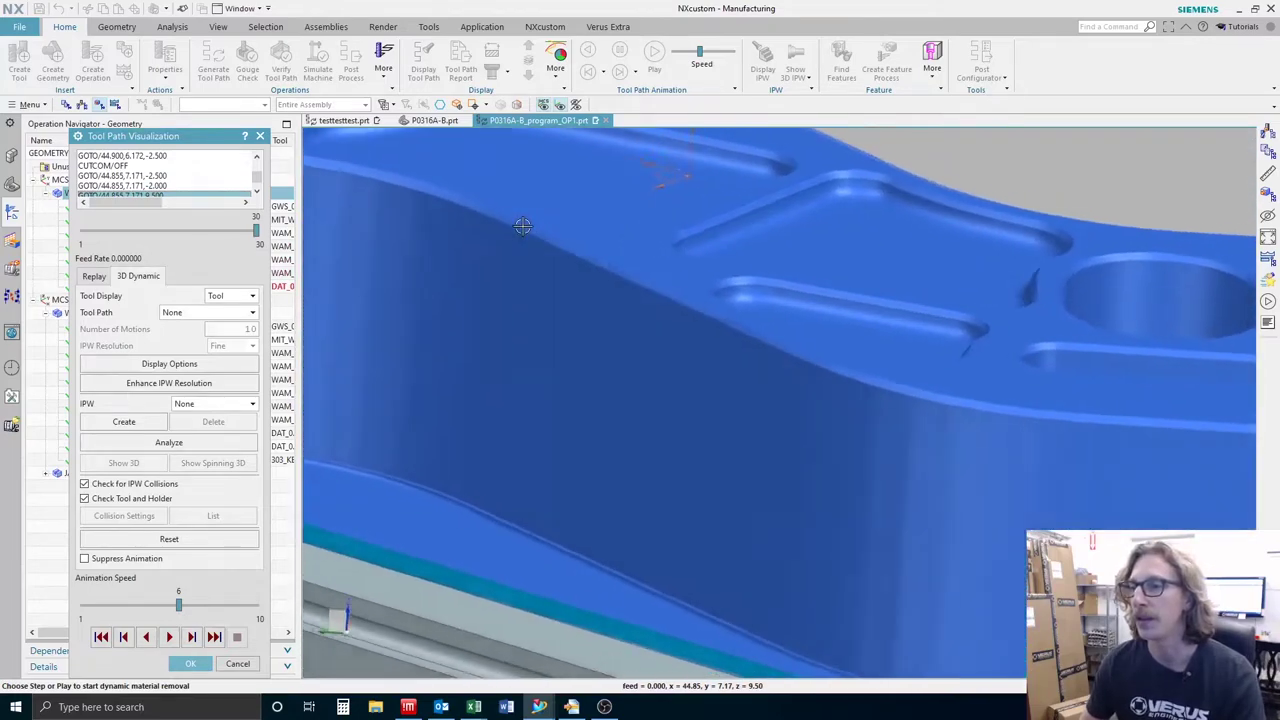
middle_drag(522, 226, 343, 399)
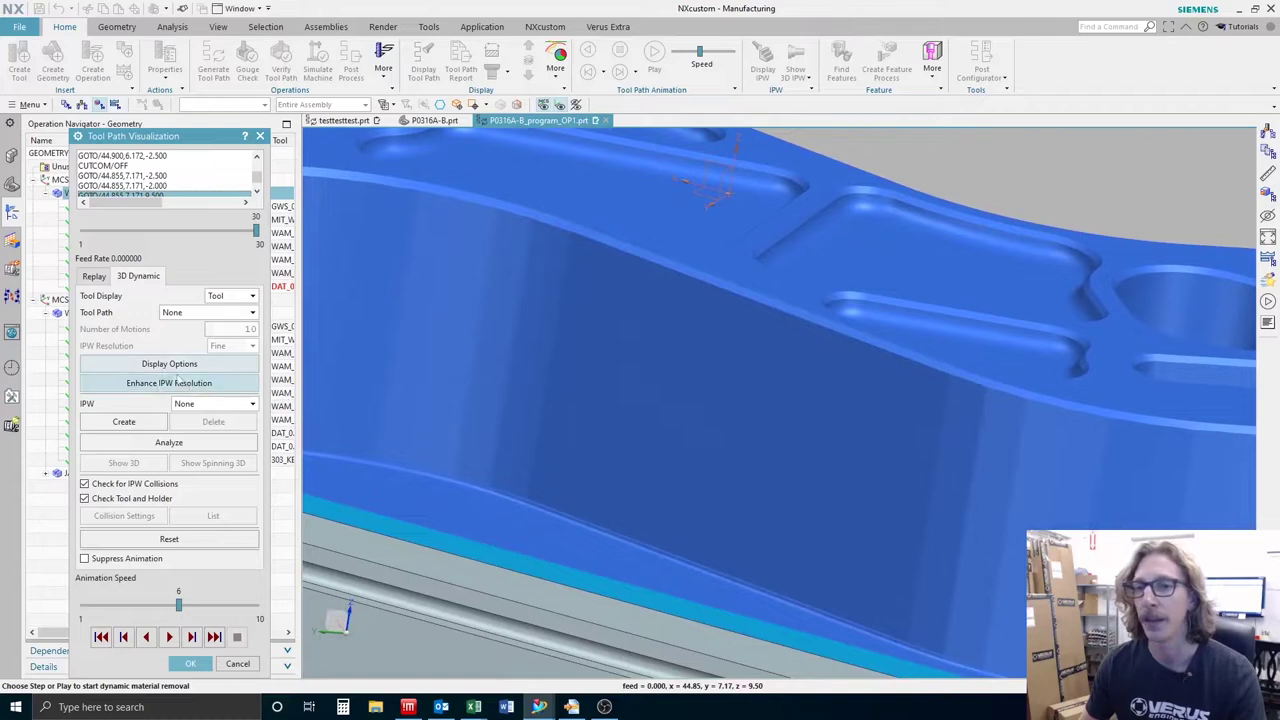
middle_drag(785, 398, 806, 314)
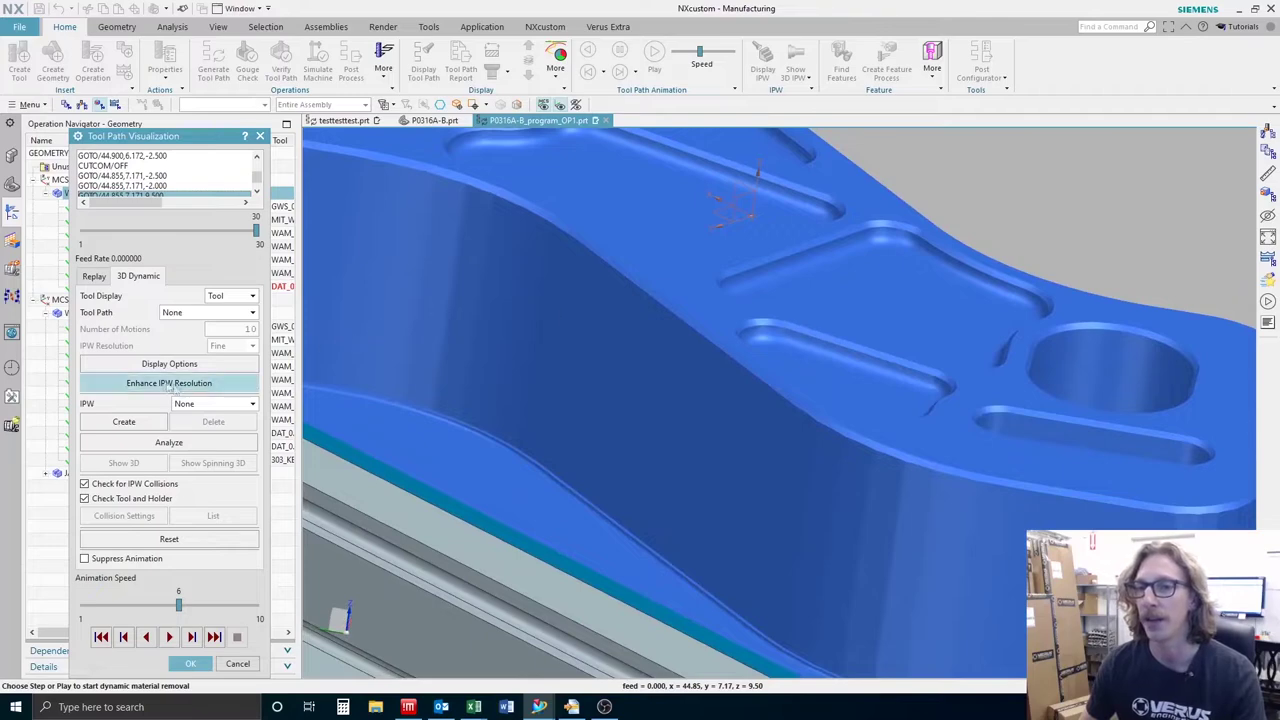
scroll(986, 534, up, 1)
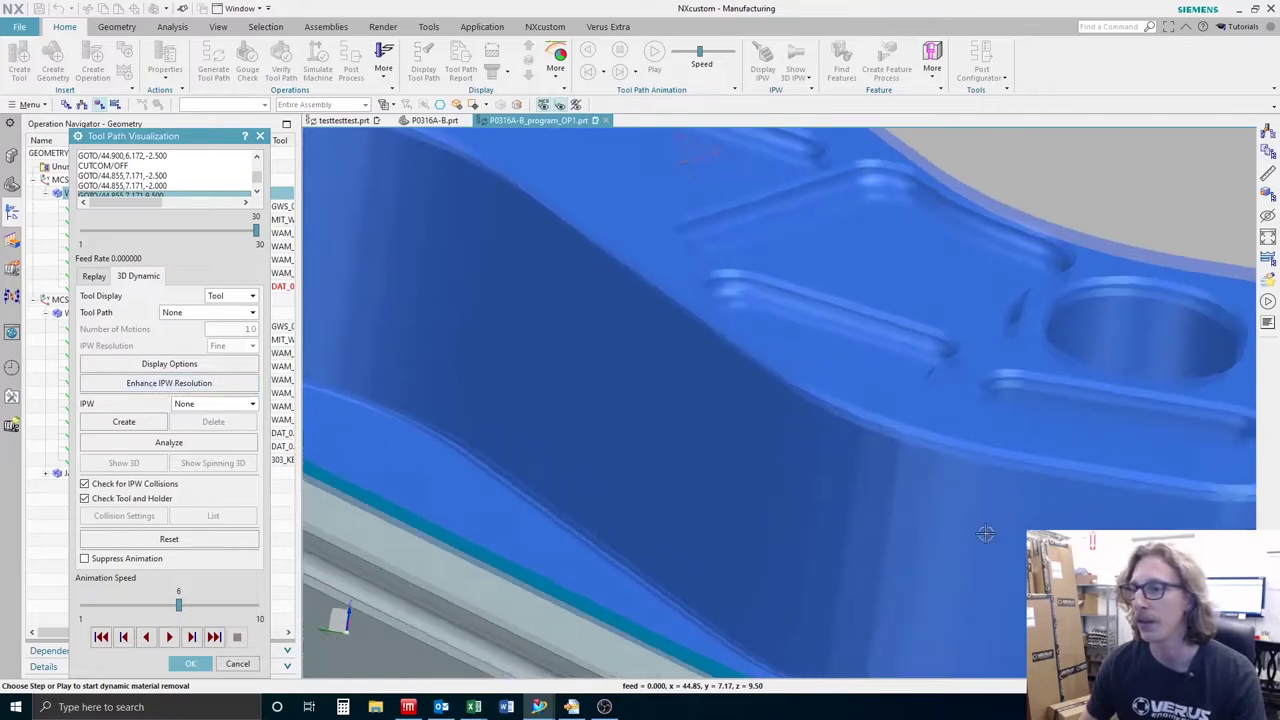
scroll(985, 535, up, 1)
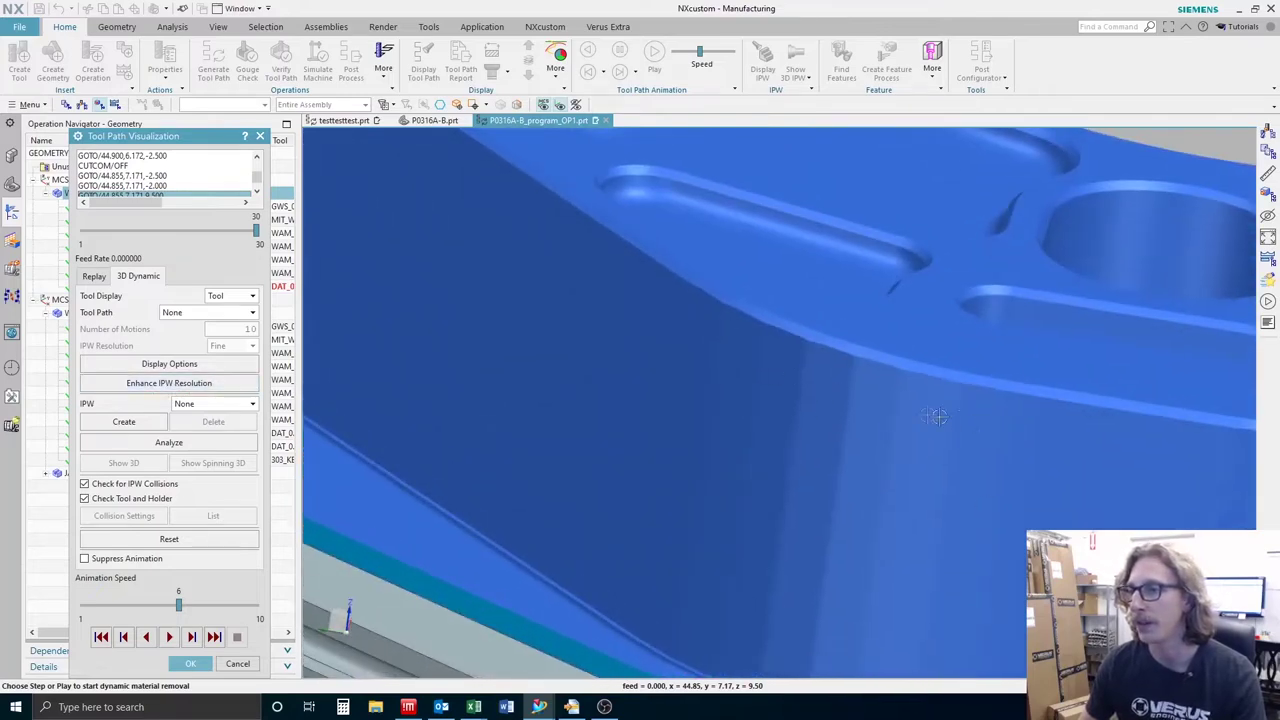
middle_drag(872, 417, 1103, 460)
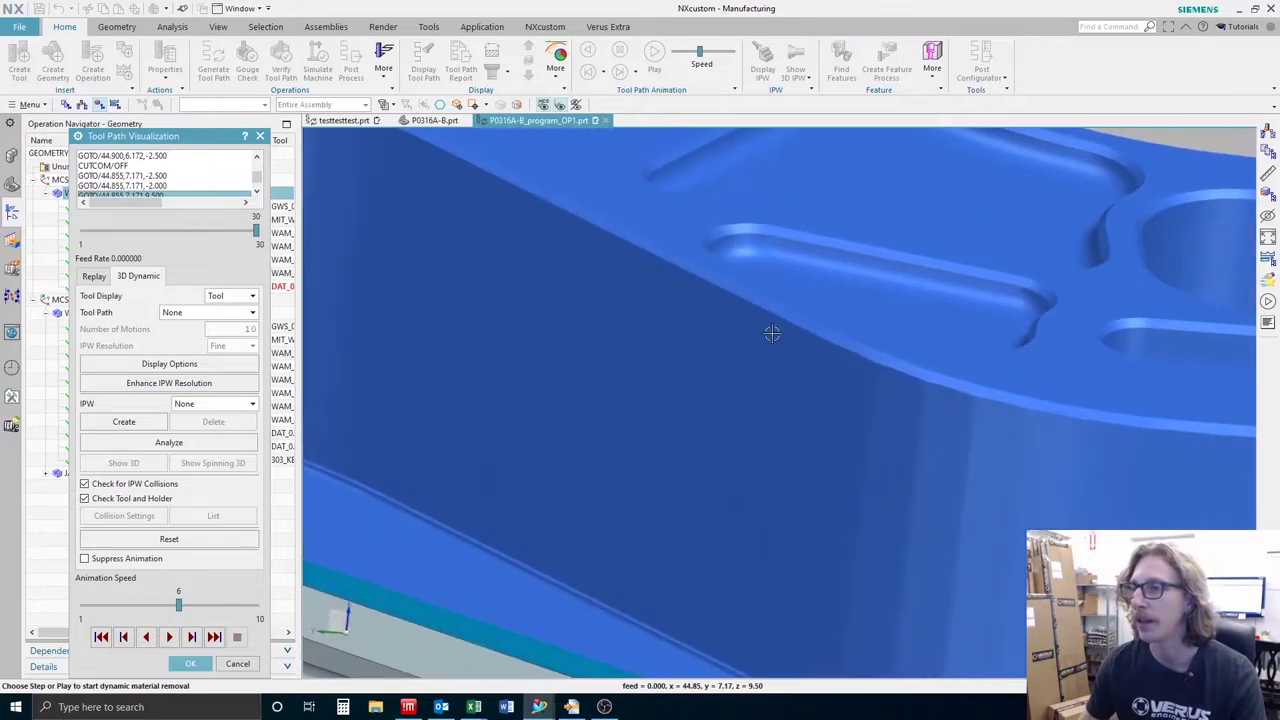
mouse_move(772, 333)
middle_down()
mouse_move(800, 349)
mouse_move(1078, 356)
mouse_move(1084, 403)
middle_up()
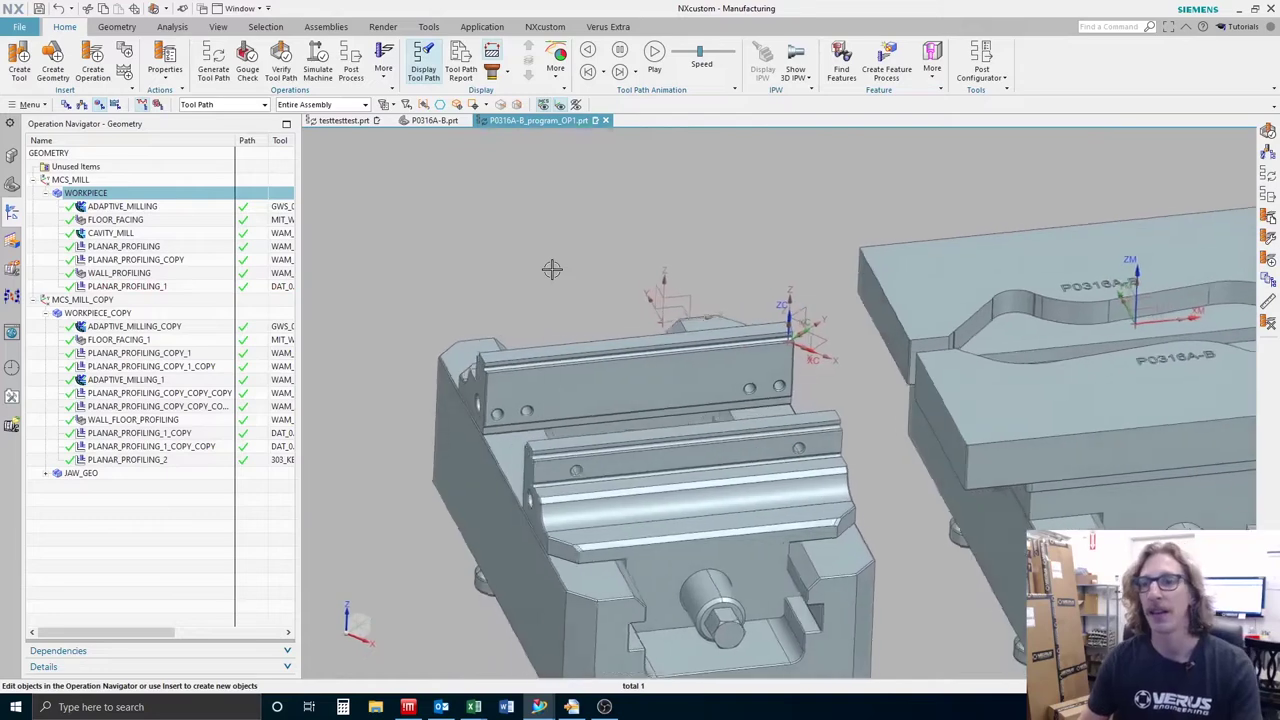
Step: Show both P0316A-B components and the 1.25in_x_2.5in_aluminum_6061_flat_bar stock in the assembly, and return to the operations grouped by geometry
middle_drag(552, 269, 552, 254)
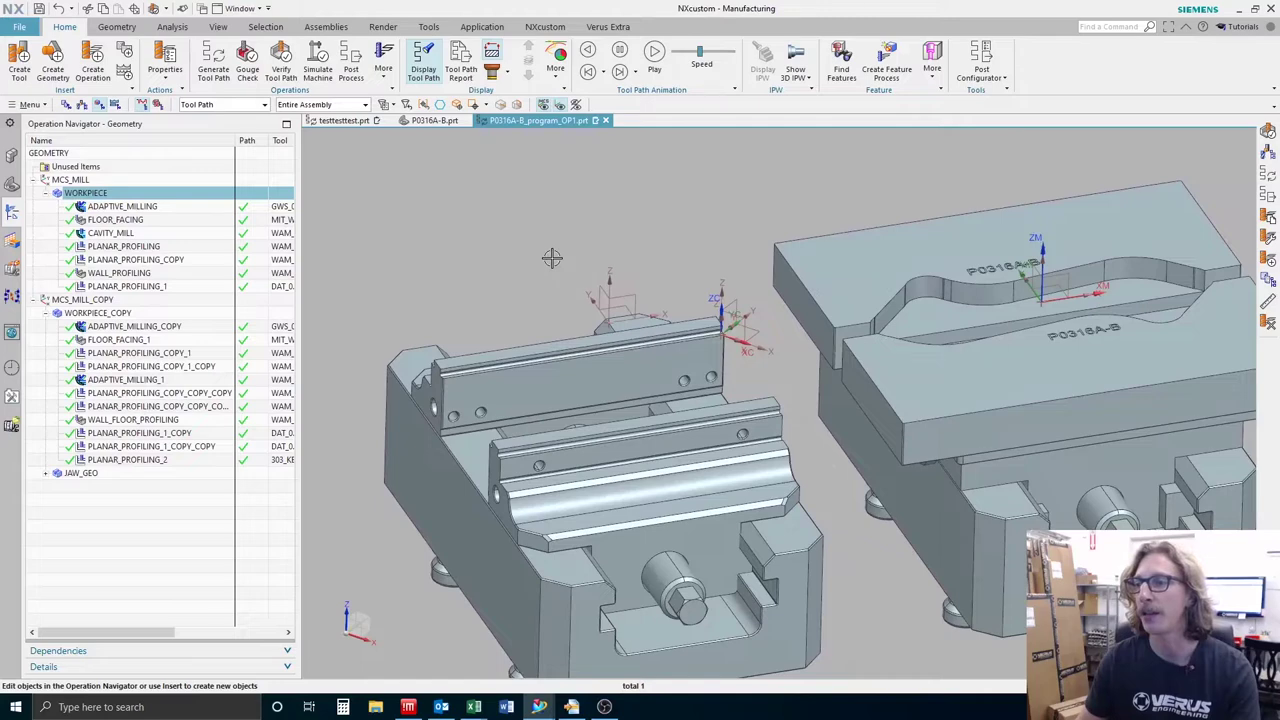
middle_drag(552, 258, 552, 258)
click(11, 156)
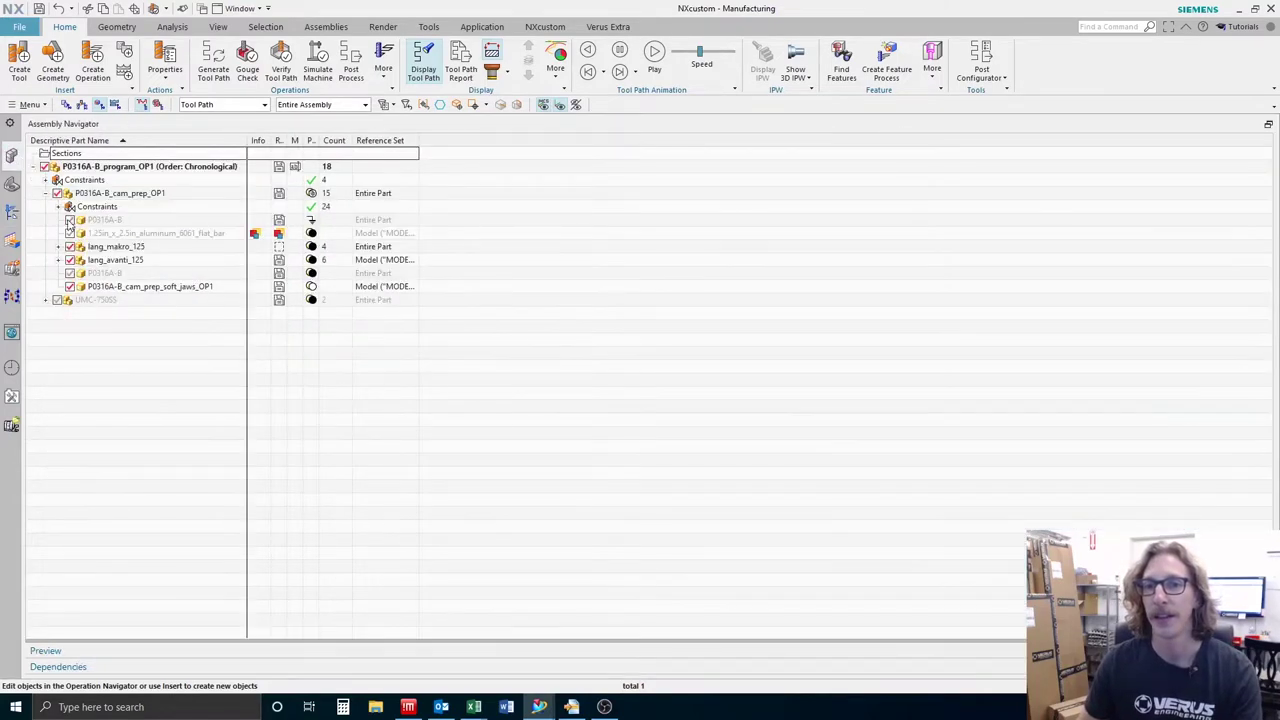
click(69, 219)
click(69, 272)
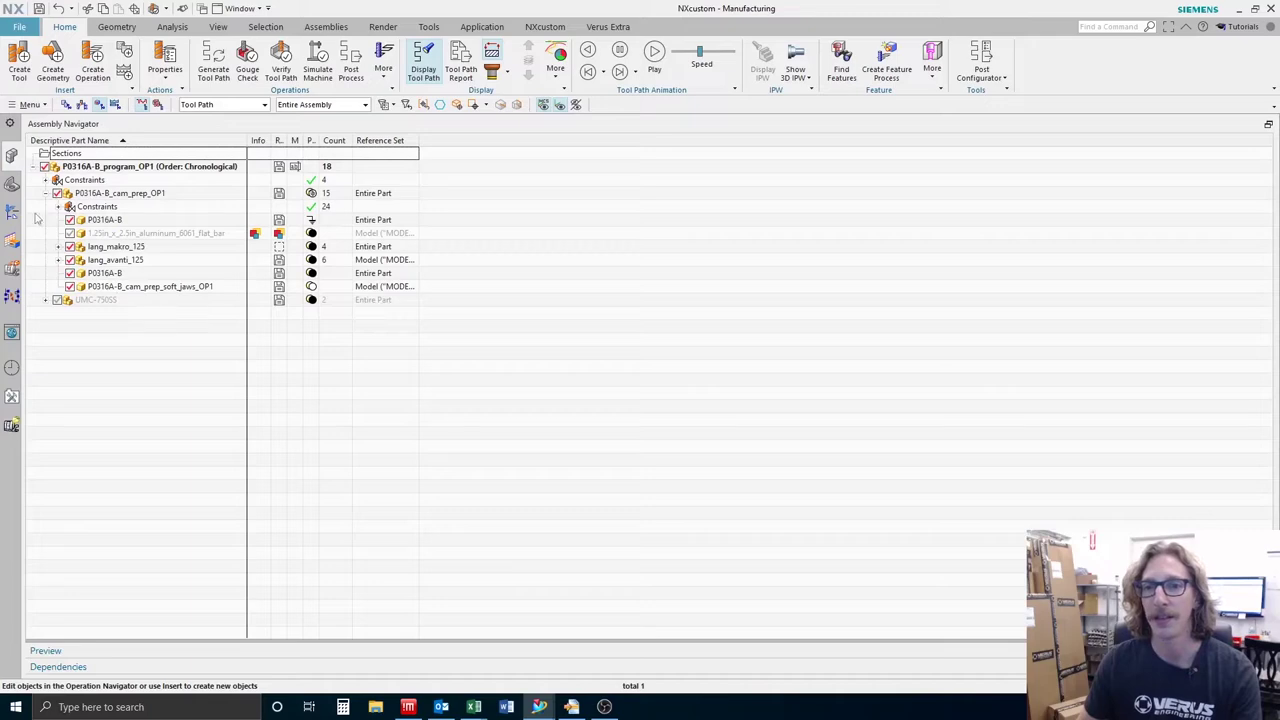
click(69, 233)
click(12, 213)
Step: Open the ADAPTIVE_MILLING operation under WORKPIECE and review its main, geometry, and tool axis and output settings
middle_drag(431, 267, 416, 260)
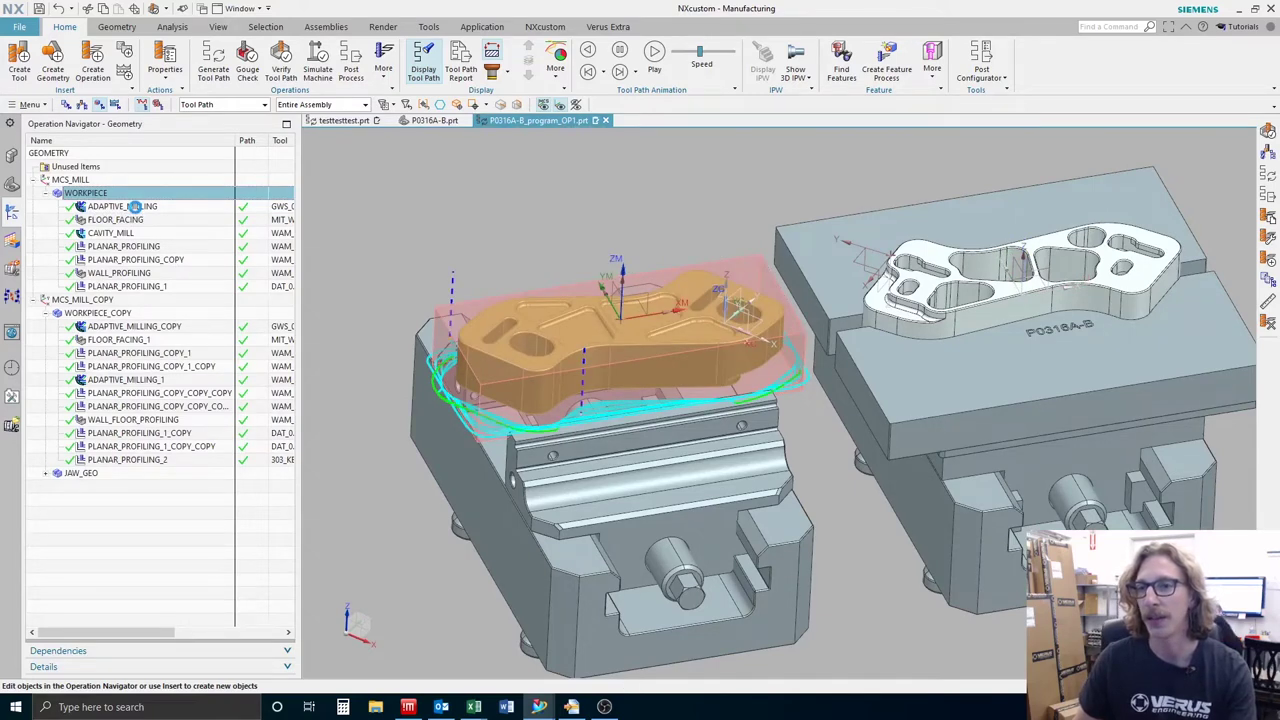
double_click(134, 206)
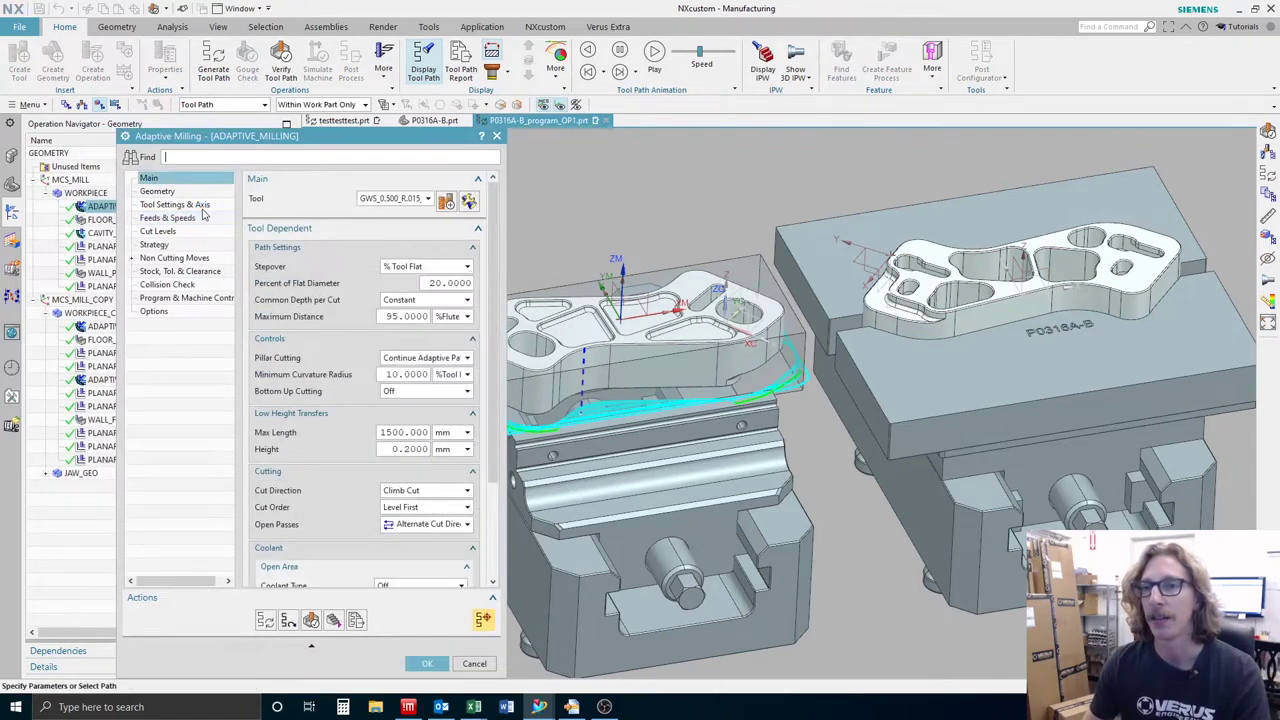
drag(496, 345, 498, 442)
click(153, 196)
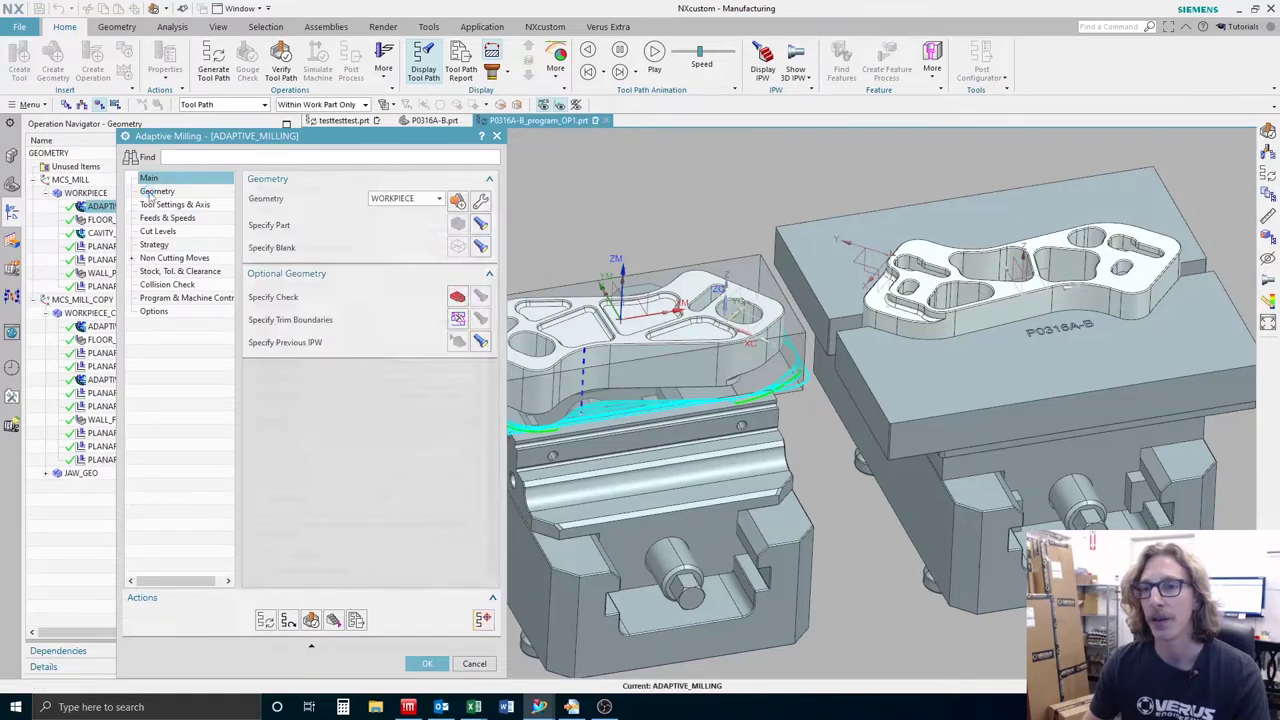
click(172, 205)
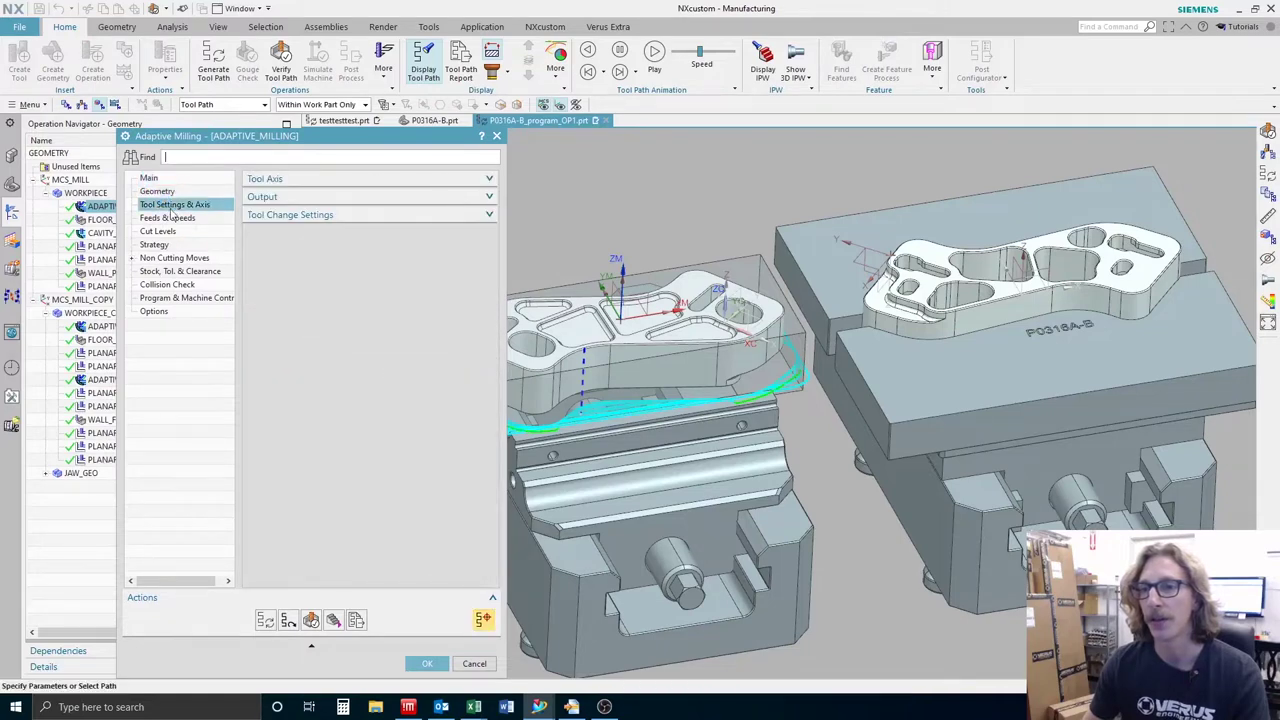
click(285, 256)
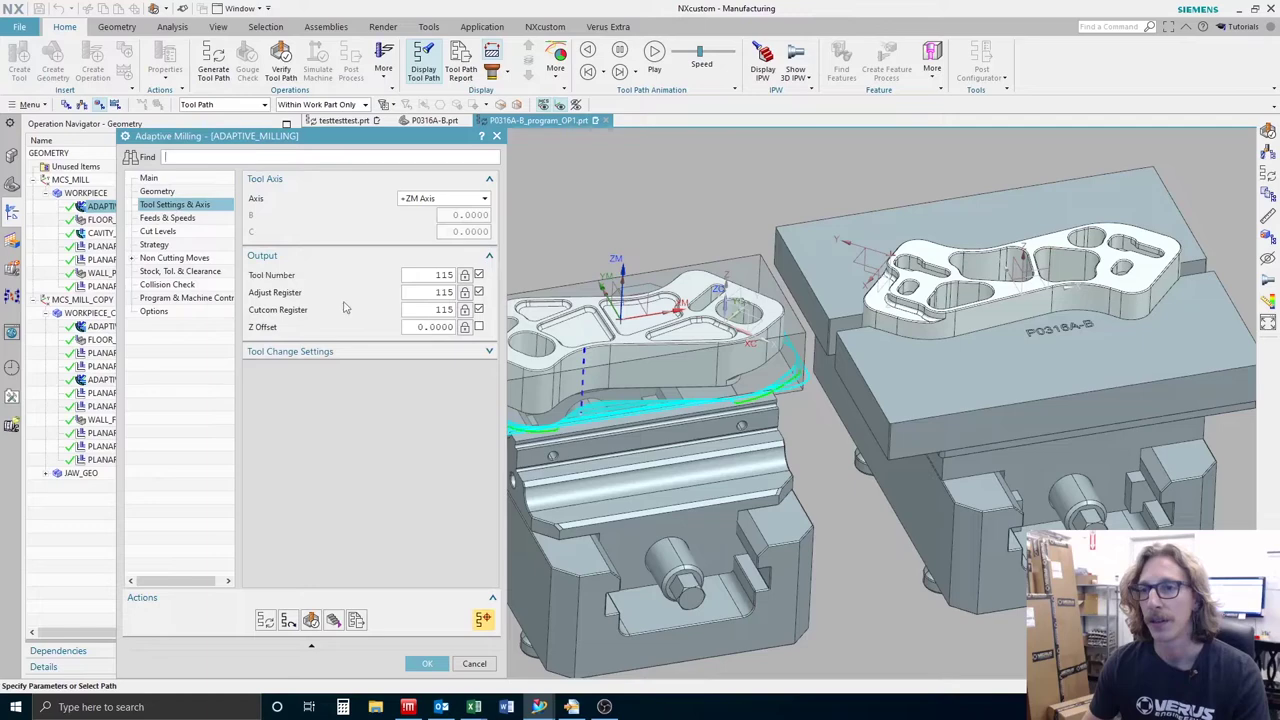
click(300, 351)
Step: Review the feeds and speeds, cut levels and strategy settings of ADAPTIVE_MILLING
click(163, 219)
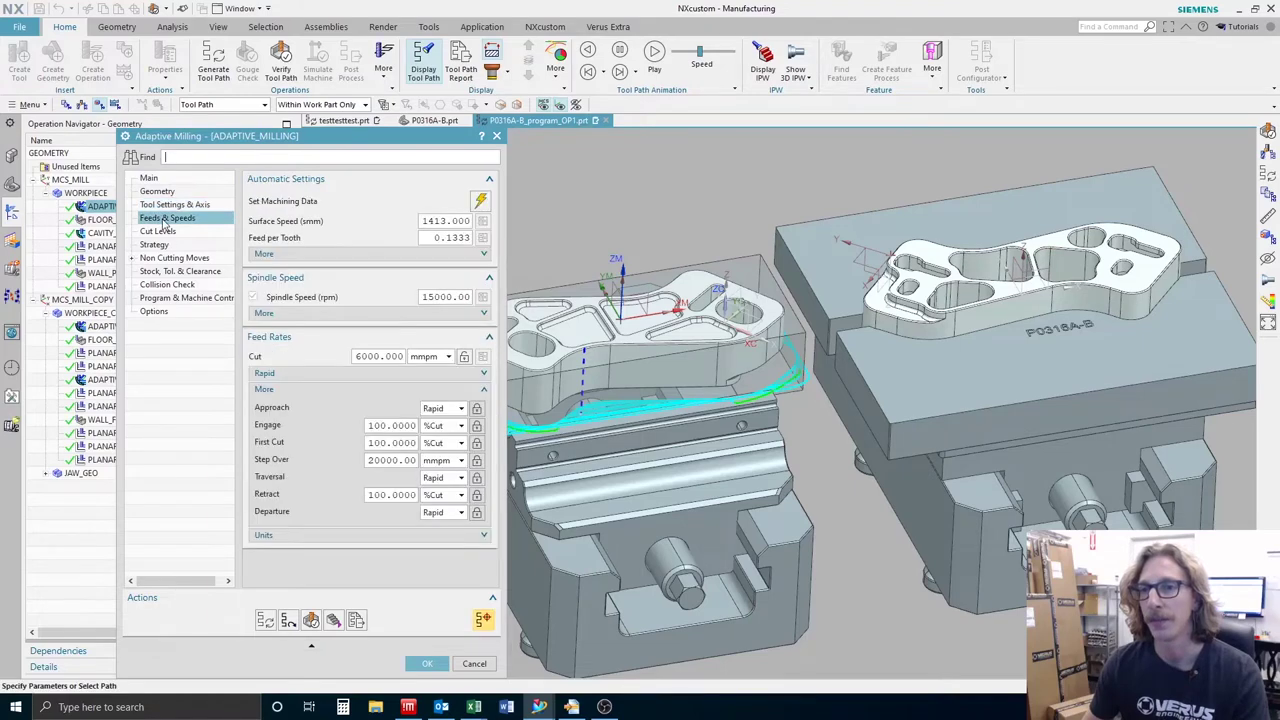
click(160, 232)
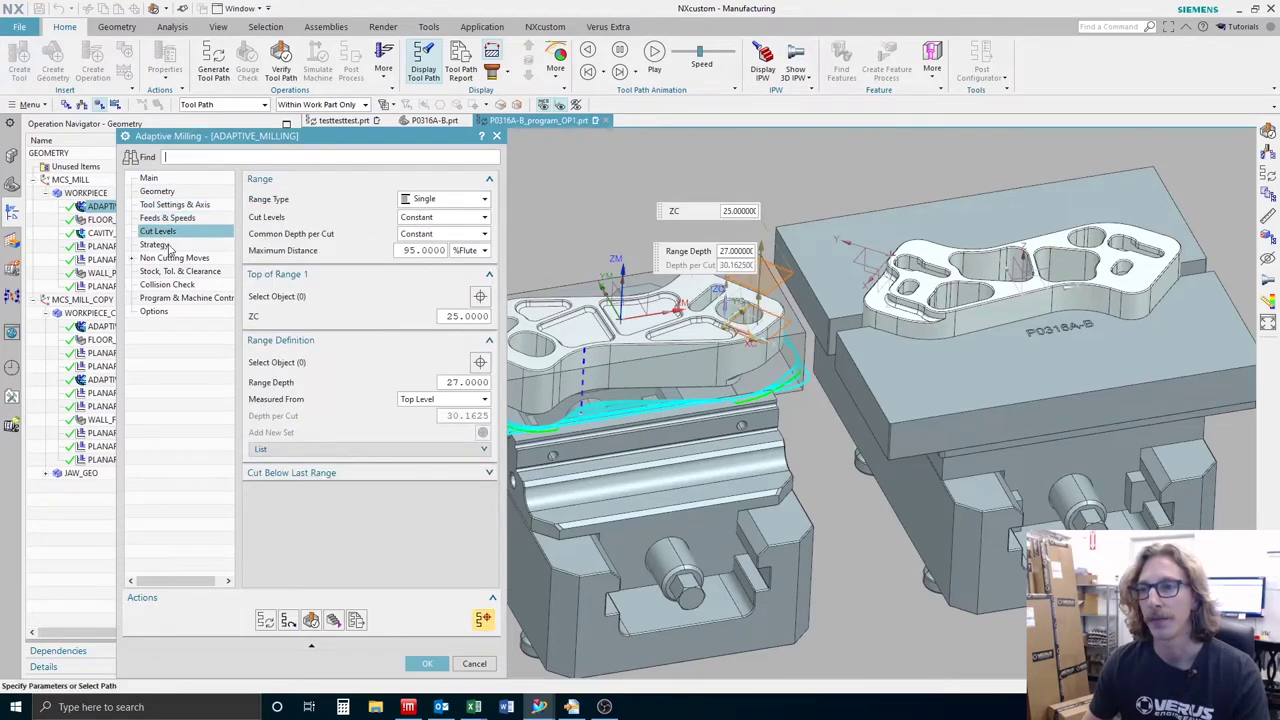
click(155, 246)
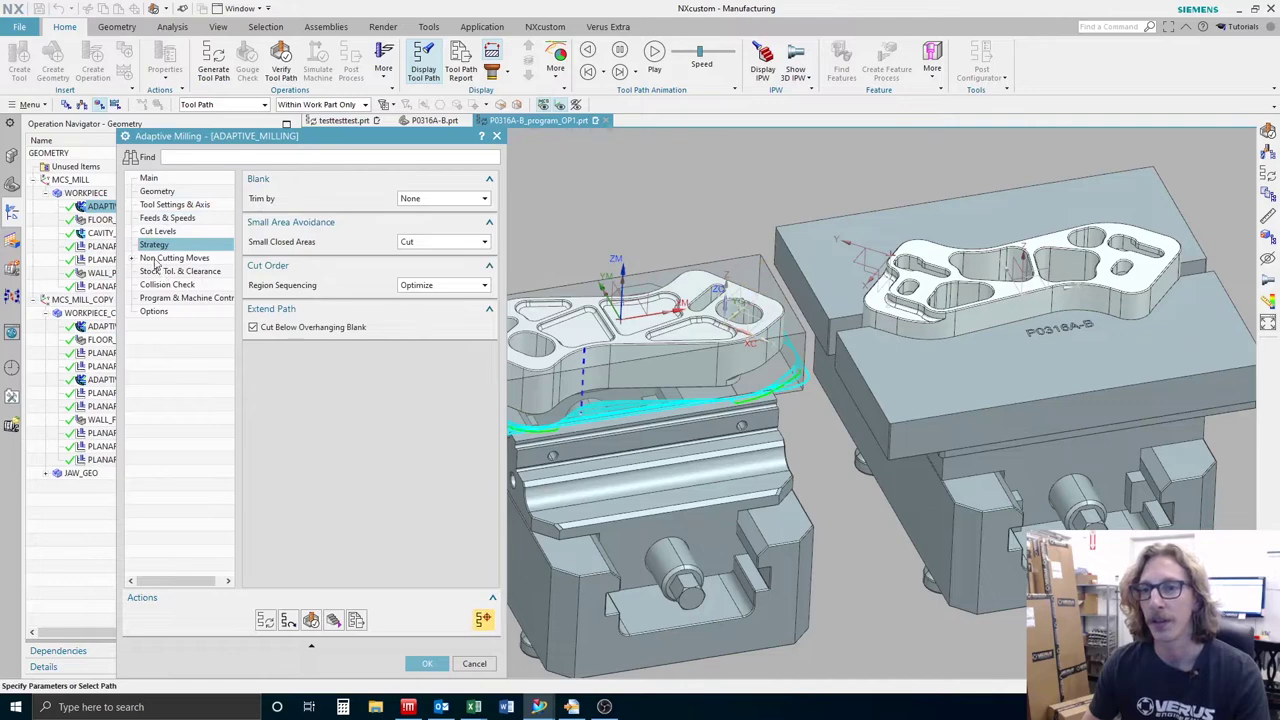
Step: Review the non-cutting moves of ADAPTIVE_MILLING: engage, smoothing, avoidance, transfer/rapid and start/drill points
click(131, 259)
click(165, 273)
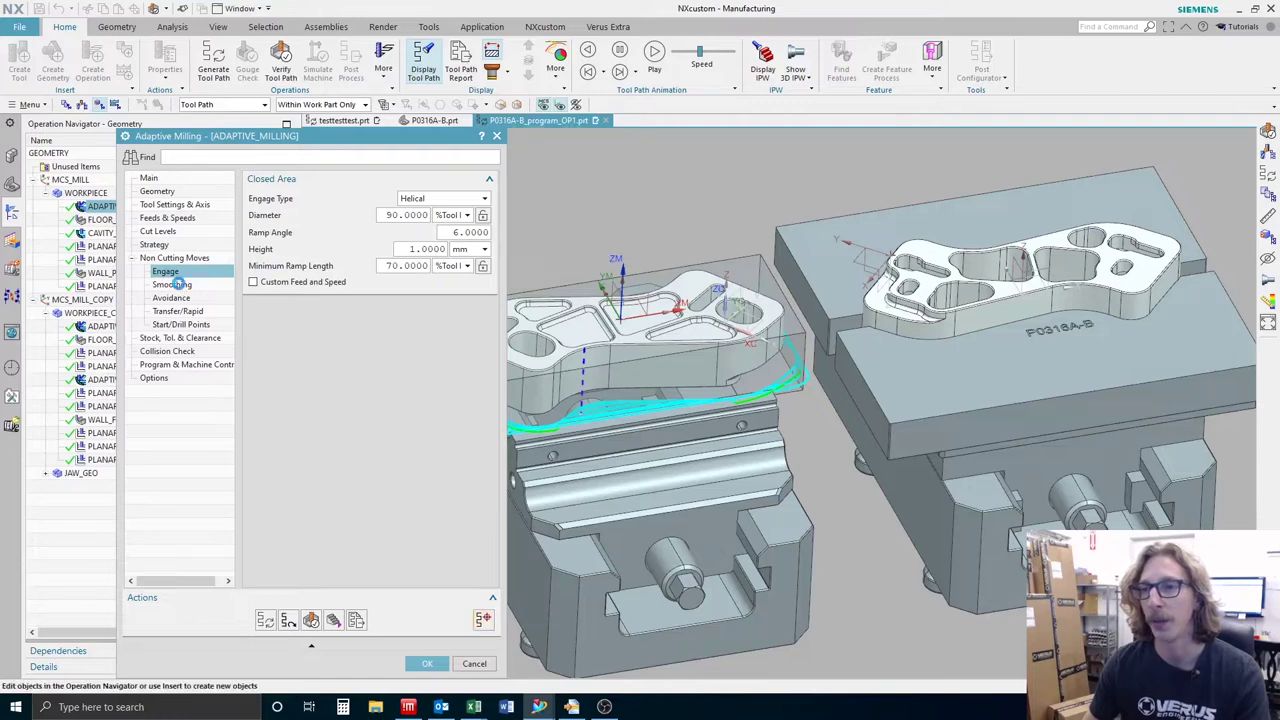
click(172, 286)
click(175, 299)
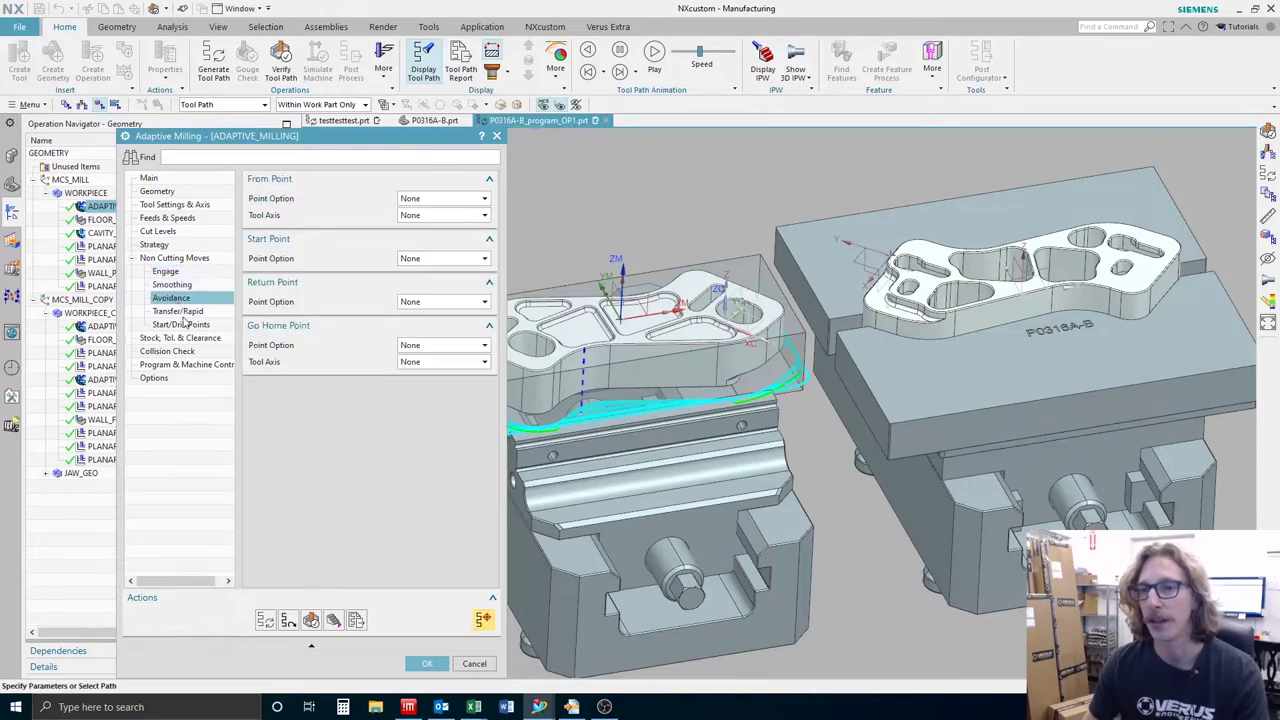
click(178, 311)
click(181, 325)
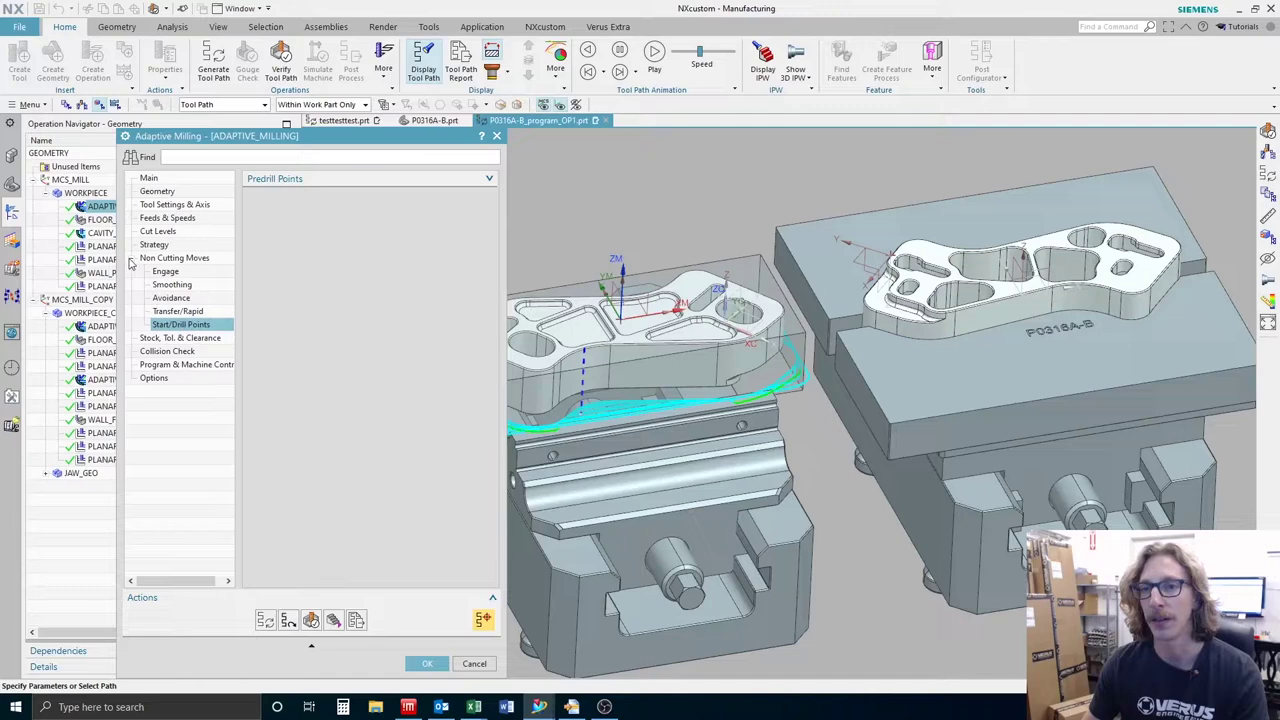
click(132, 258)
Step: Review the stock and tolerance, collision check, machine control and other options of ADAPTIVE_MILLING, and close the operation without changes
click(155, 272)
click(168, 285)
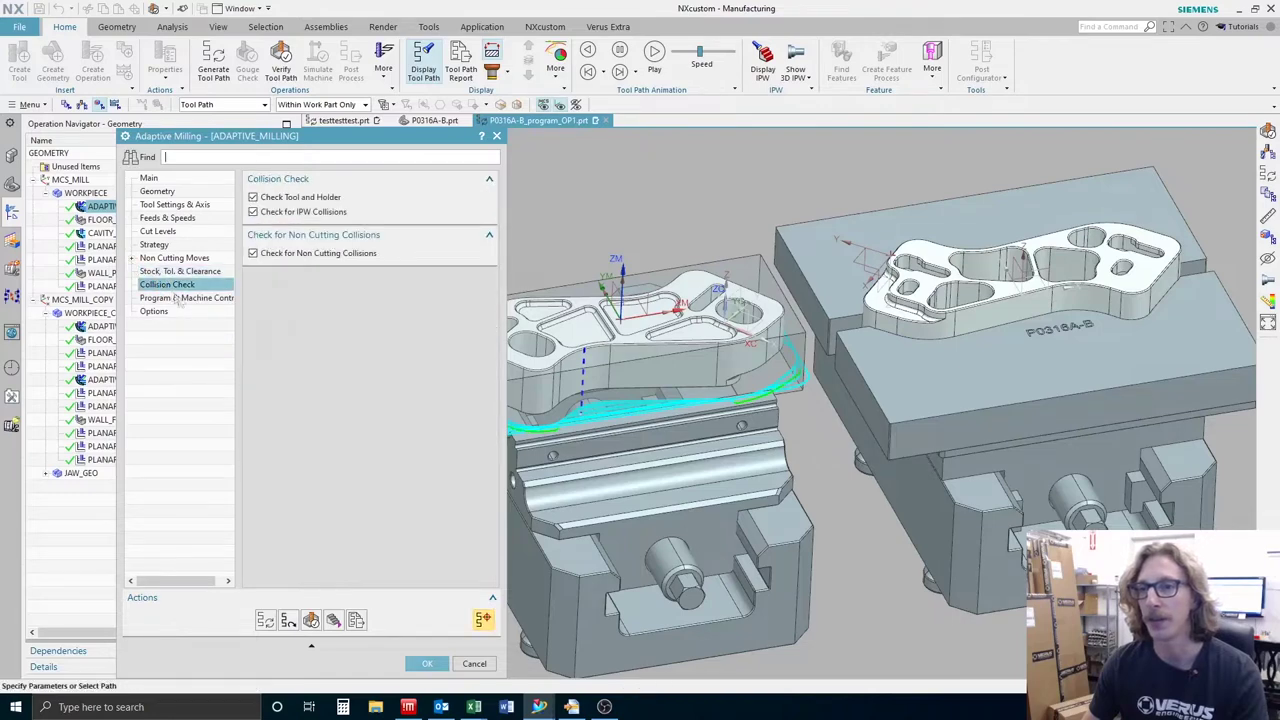
click(160, 299)
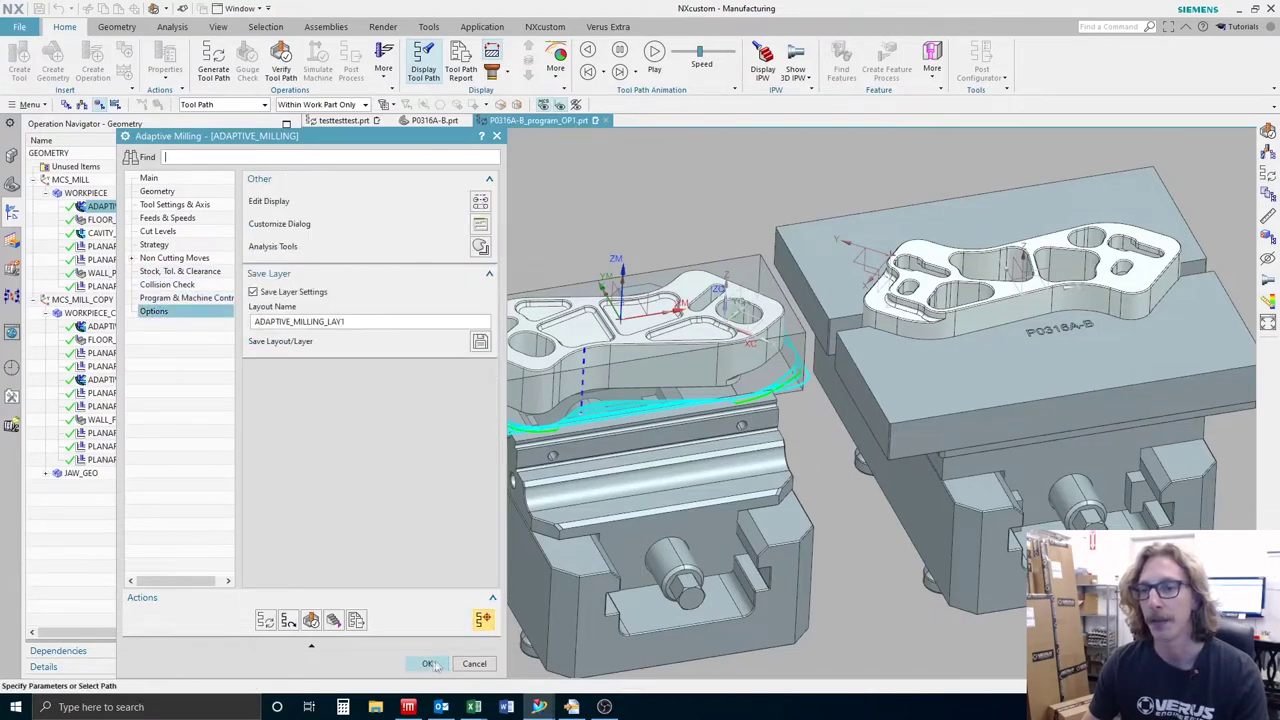
click(474, 663)
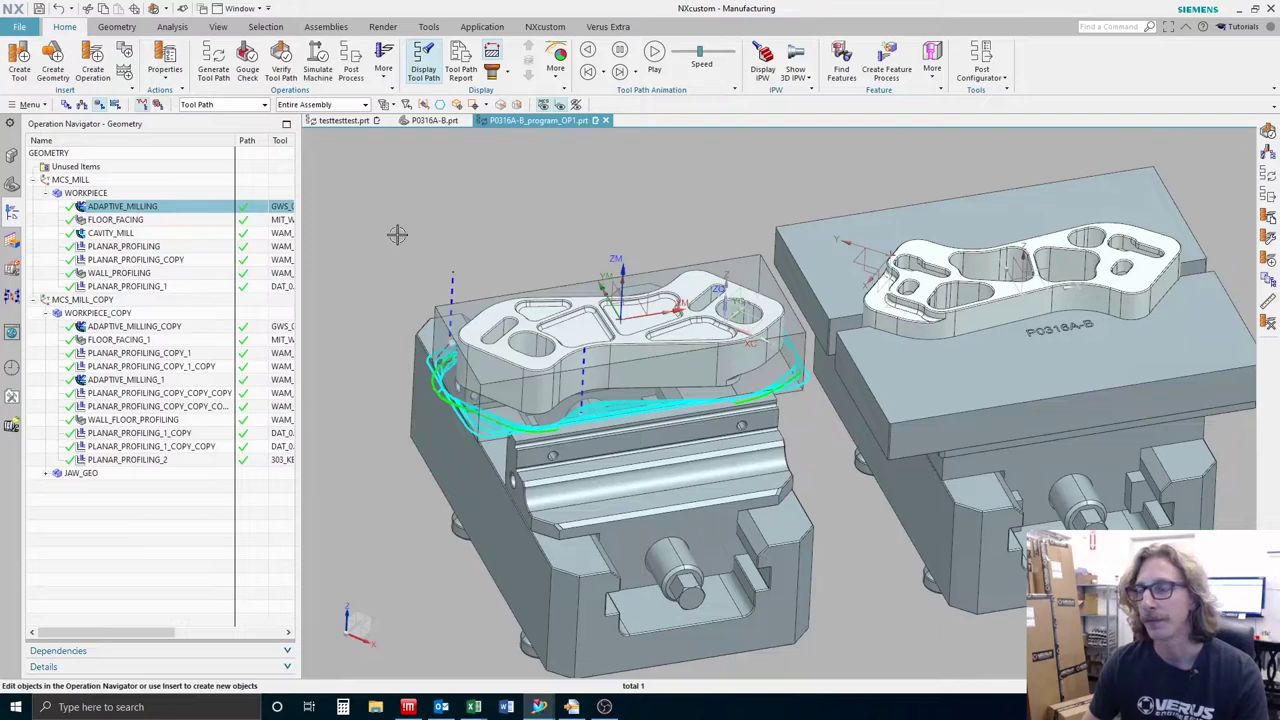